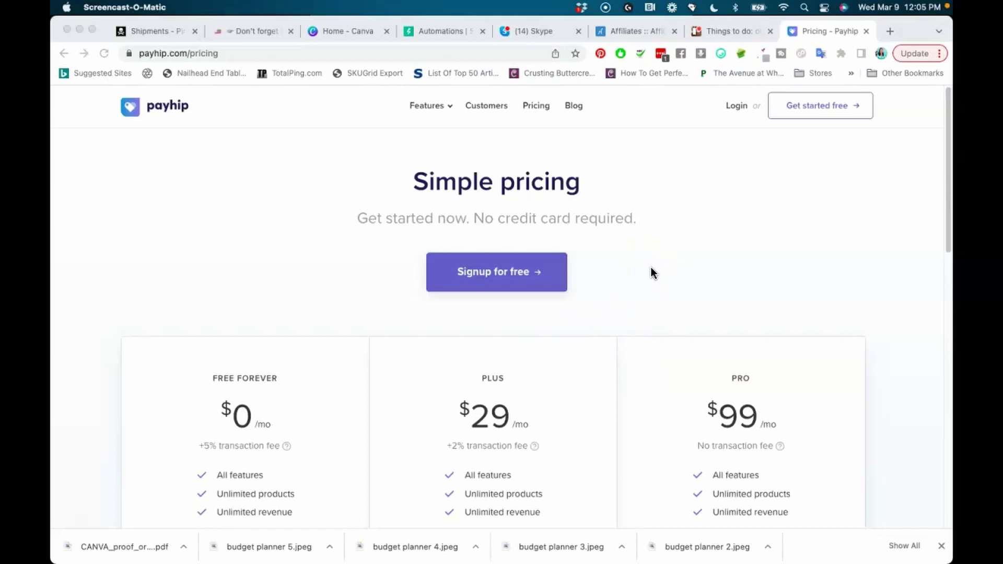
- Go back from the pricing page to the payhip.com homepage
scroll(651, 268, left, 5)
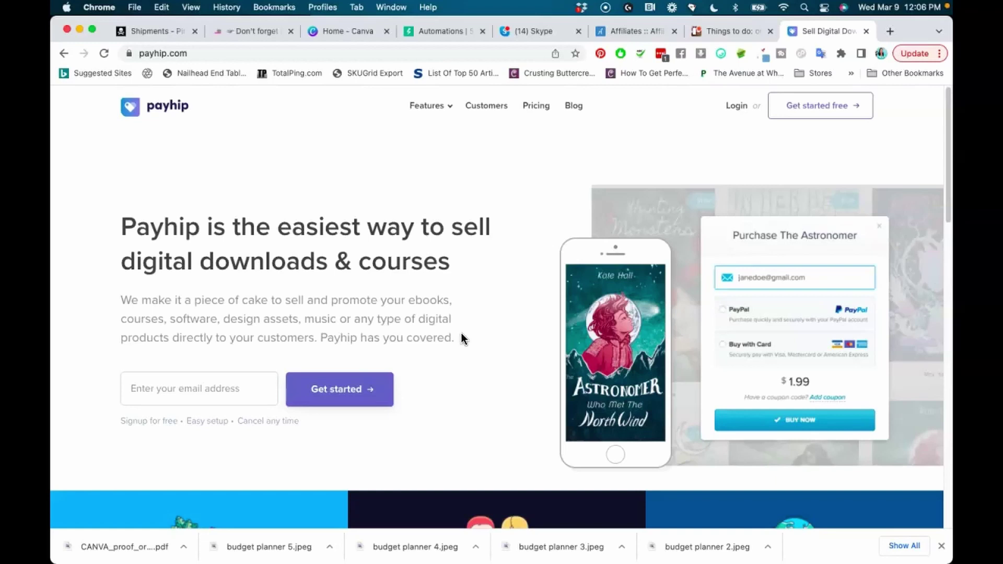
- Open the Pricing page and scroll down to the $0, $29 and $99 monthly plan cards
click(465, 342)
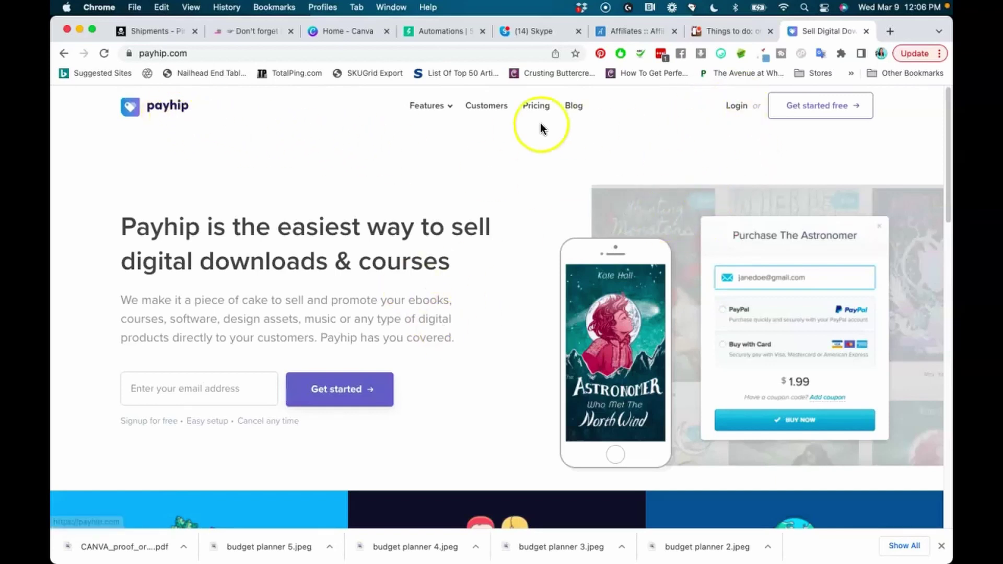
click(535, 106)
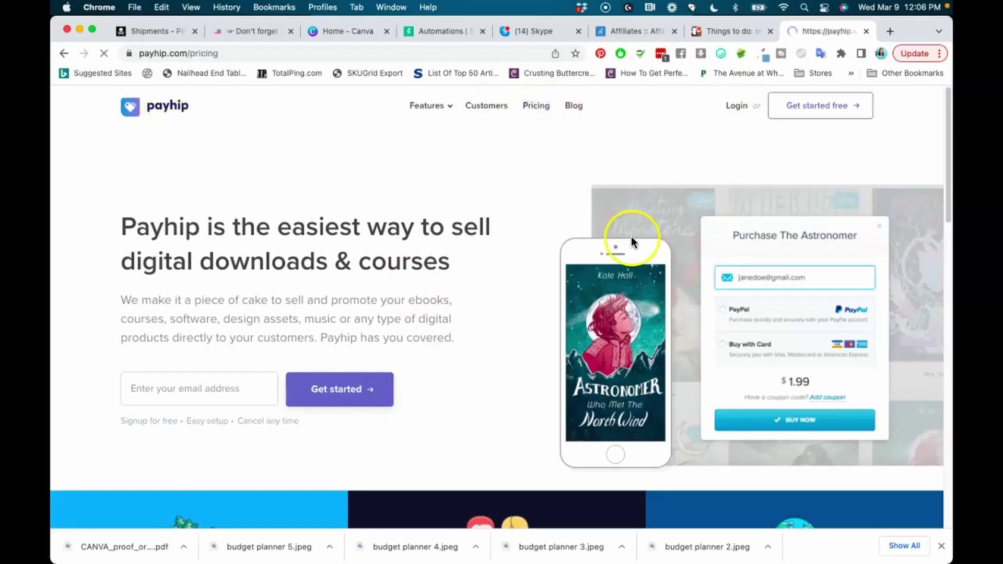
scroll(633, 241, down, 2)
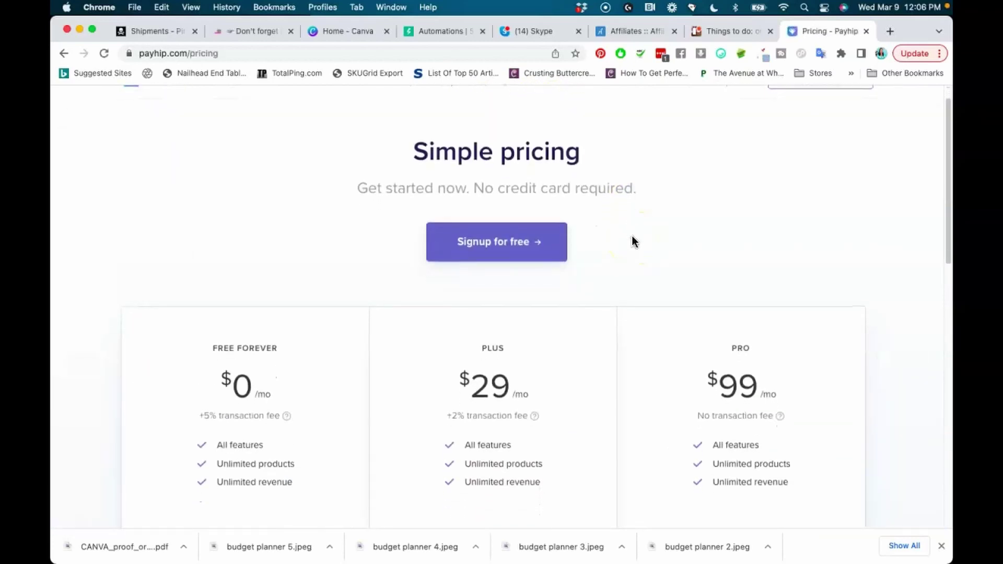
scroll(632, 238, down, 2)
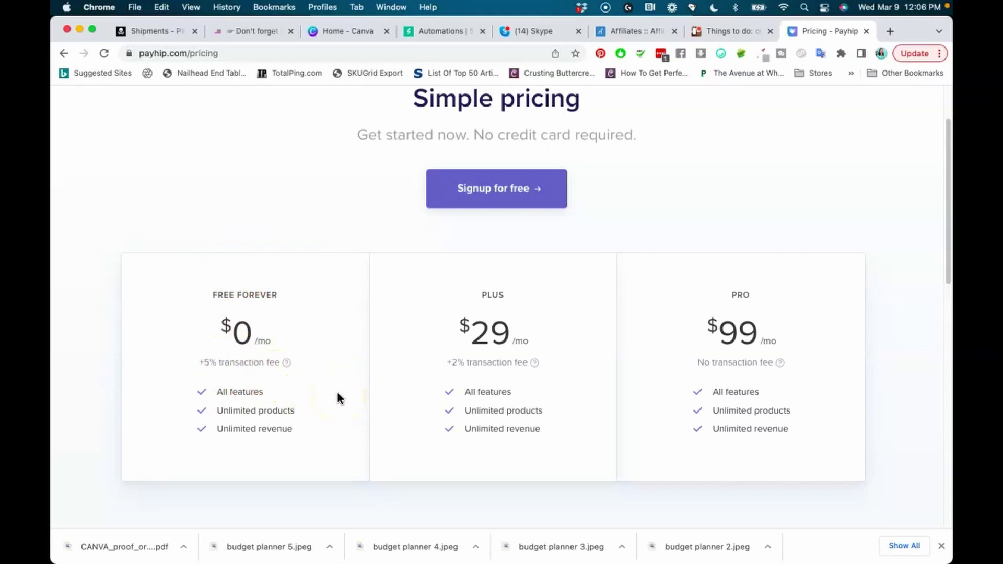
- Check the transaction fees: 5% on Free Forever, 2% on Plus, none on Pro
click(543, 303)
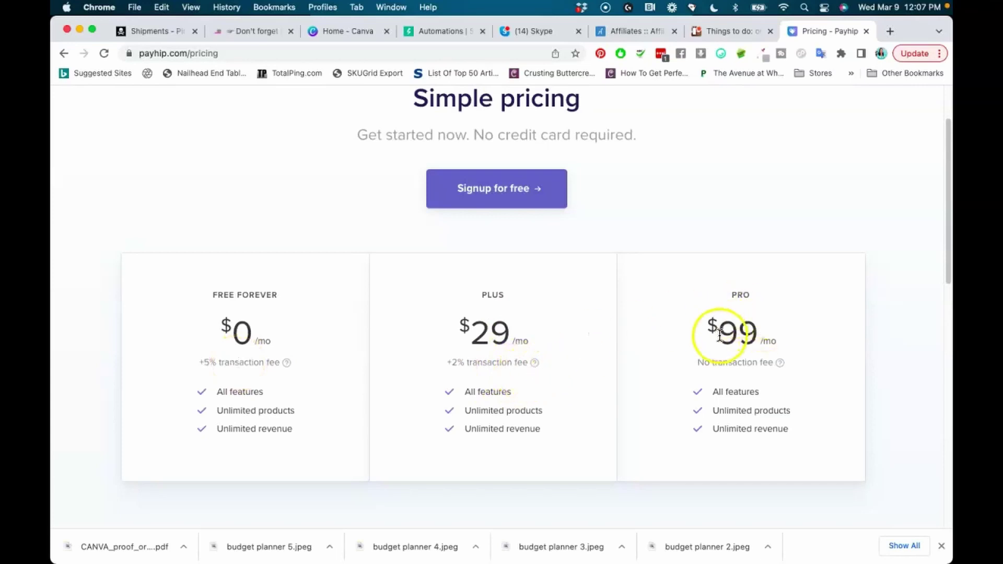
mouse_move(780, 365)
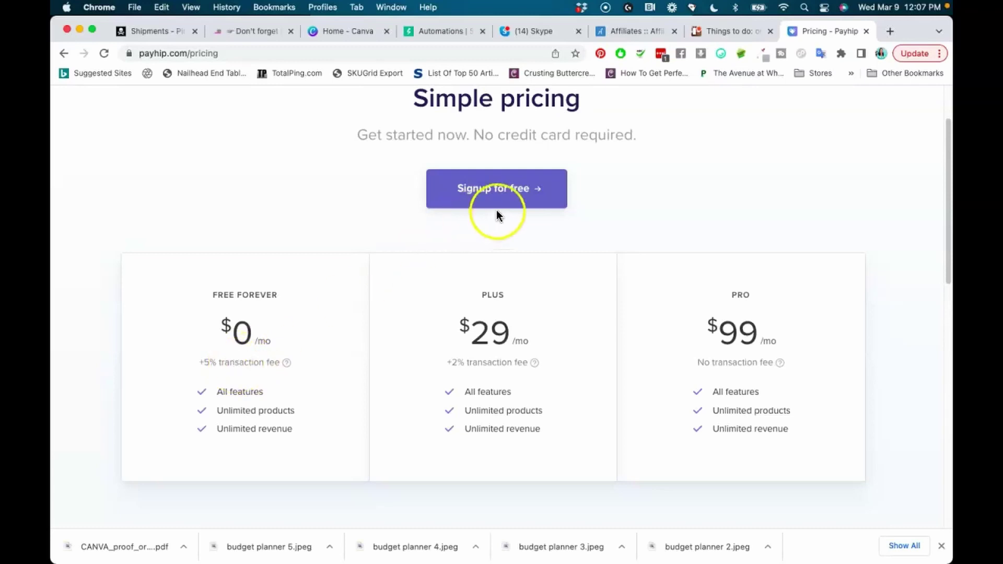
click(515, 209)
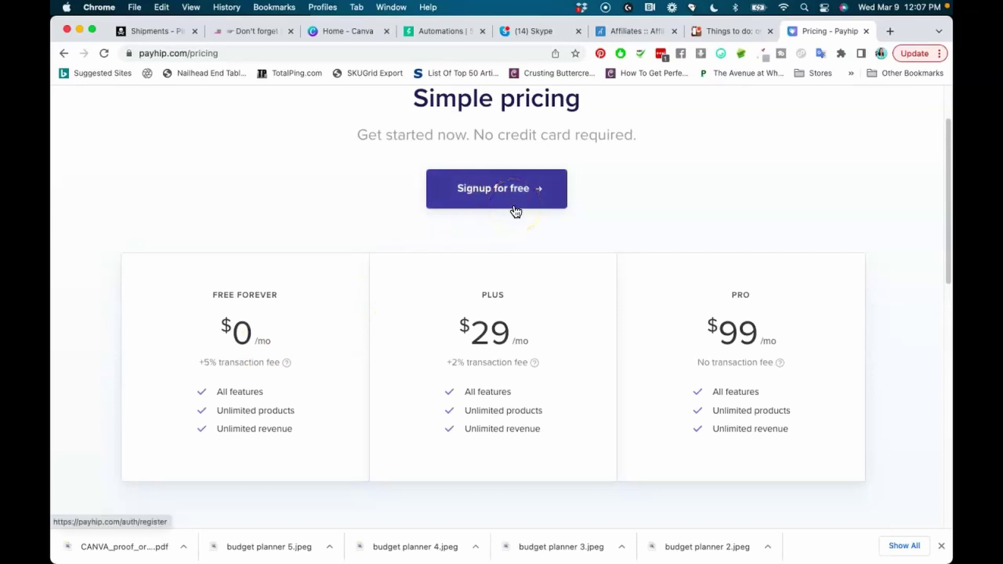
- Open the Signup for free form and start filling in the account email address
click(526, 199)
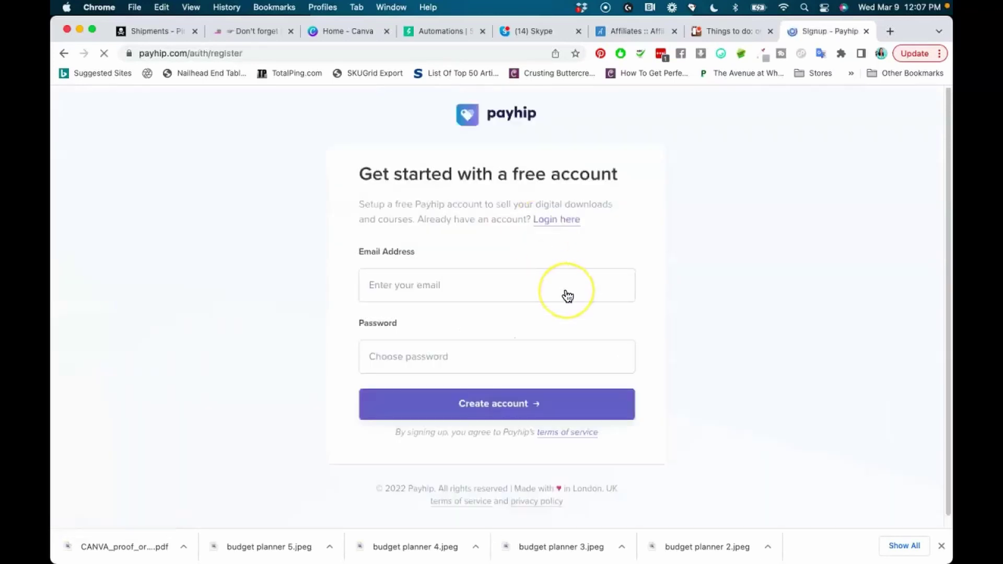
click(562, 282)
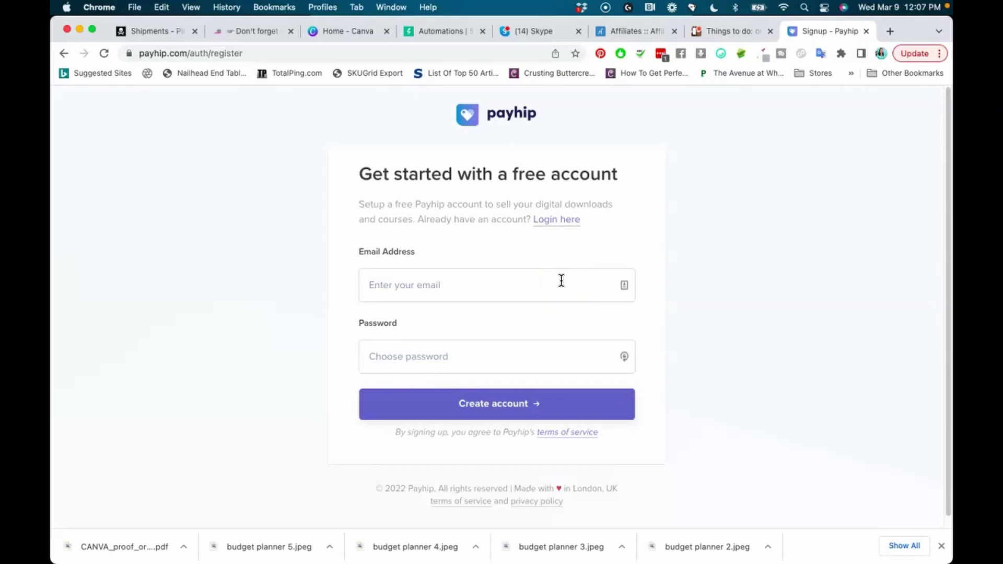
click(567, 292)
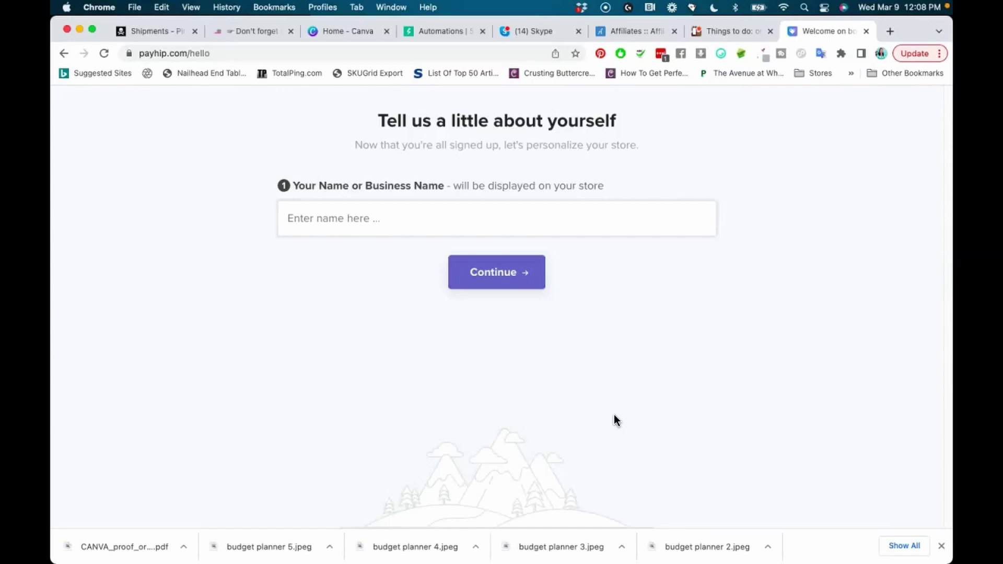
- Replace 'Test Store' with 'Dallas T-shirts' as the business name and continue
click(386, 218)
text(Test Store)
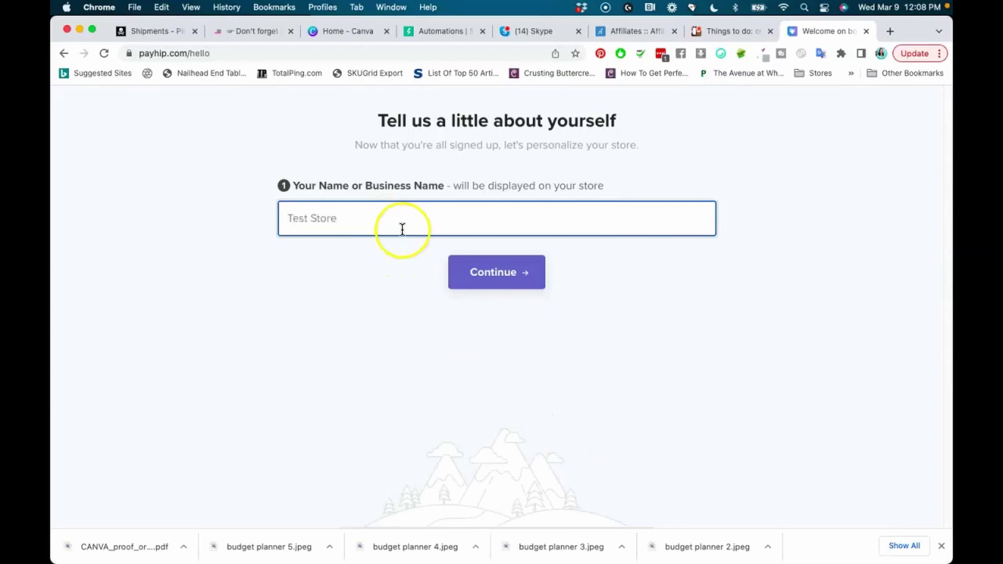
drag(338, 219, 278, 220)
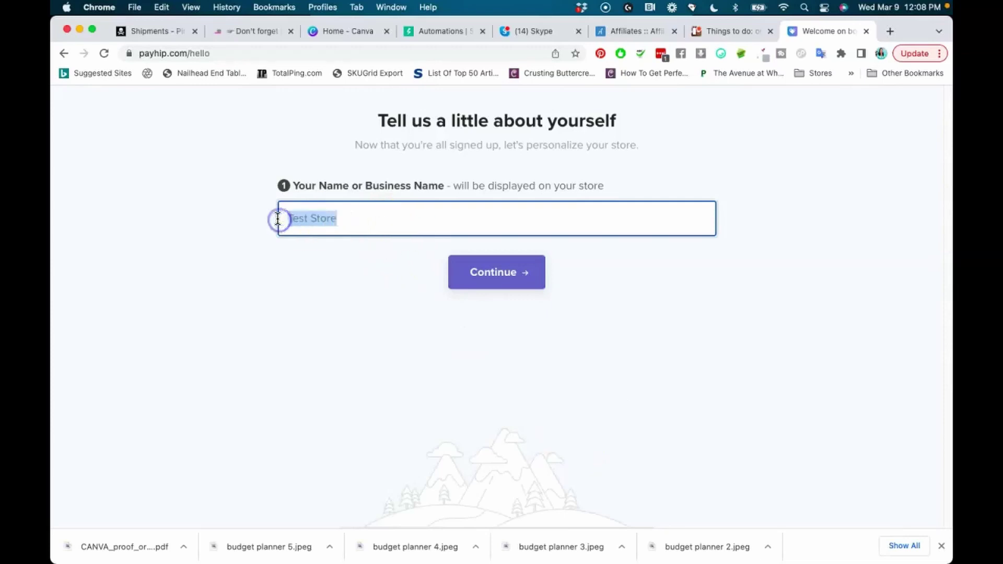
text(Dallas T-shirts)
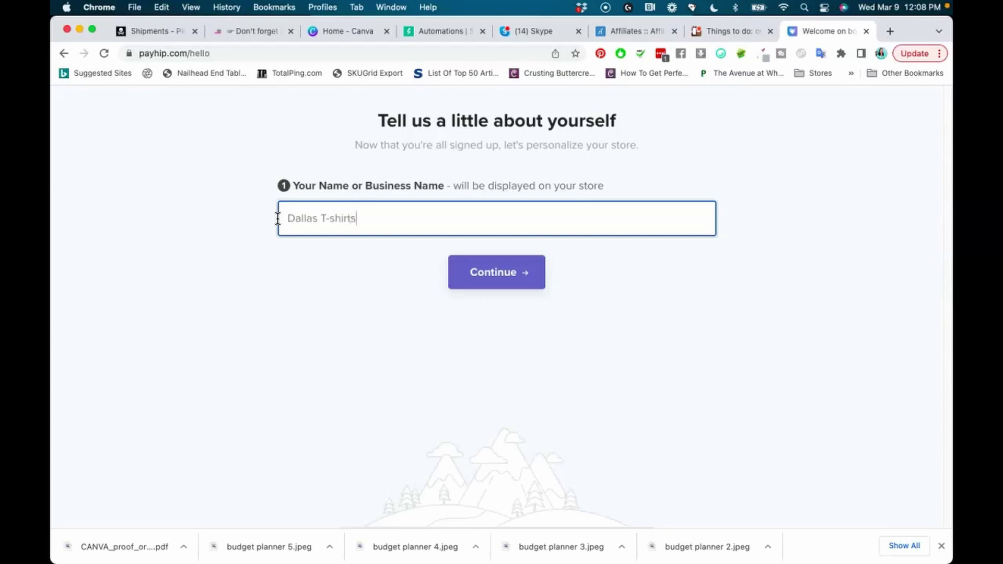
click(486, 271)
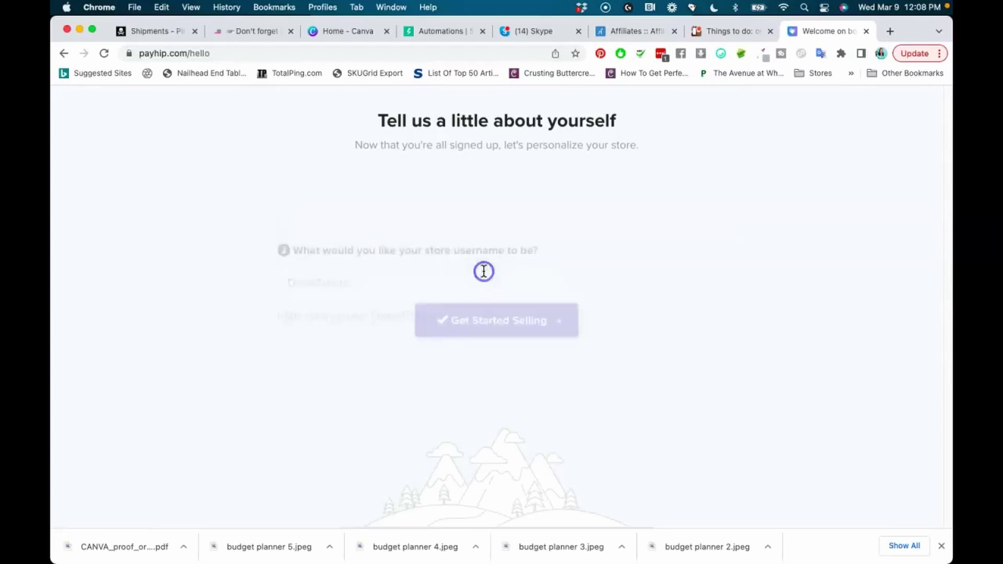
- Edit the store username to 'Dallastshirts' for payhip.com/Dallastshirts
click(358, 219)
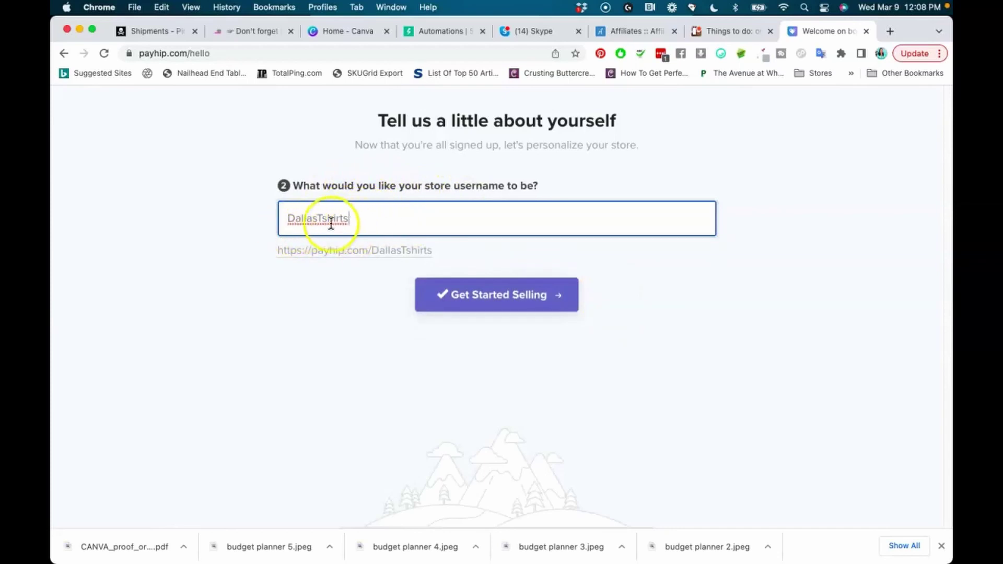
click(324, 217)
key(BackSpace)
text(t)
click(376, 220)
key(BackSpace)
key(BackSpace)
key(BackSpace)
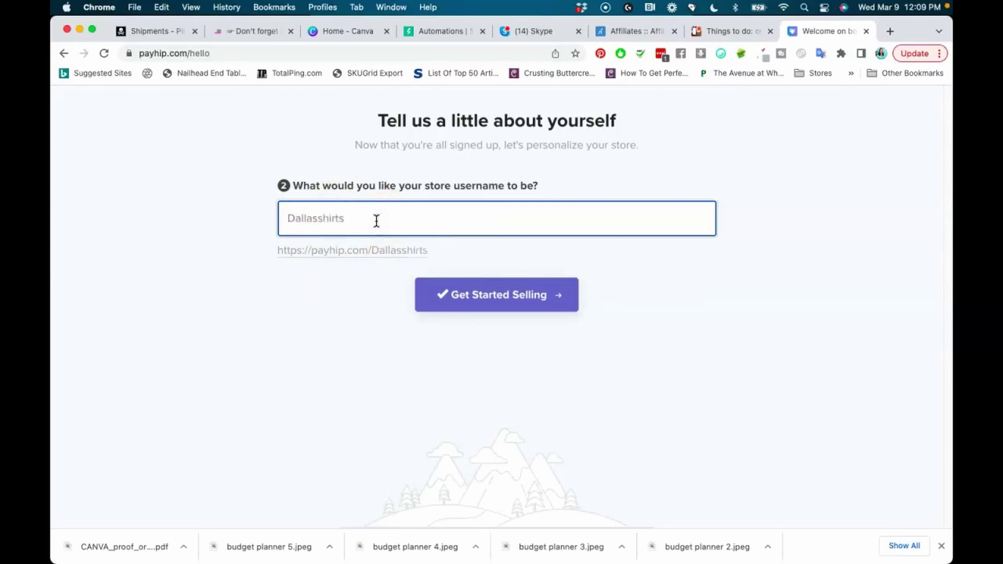
key(BackSpace)
key(BackSpace)
key(BackSpace)
key(BackSpace)
key(BackSpace)
key(BackSpace)
text(ts)
- Finish setup, review the 25%-complete dashboard's Store essentials, and start adding a first product
click(495, 313)
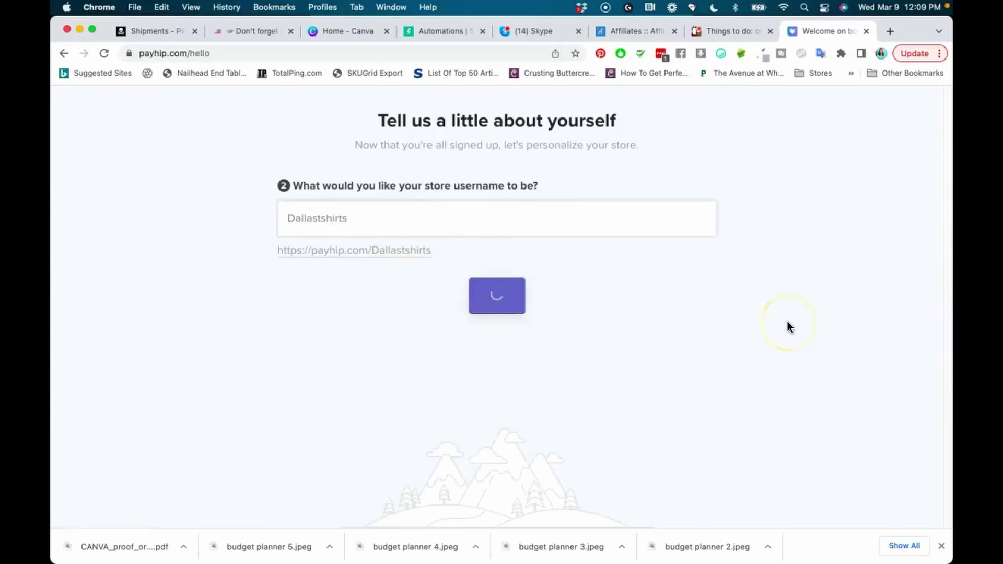
scroll(434, 340, down, 5)
scroll(434, 340, up, 4)
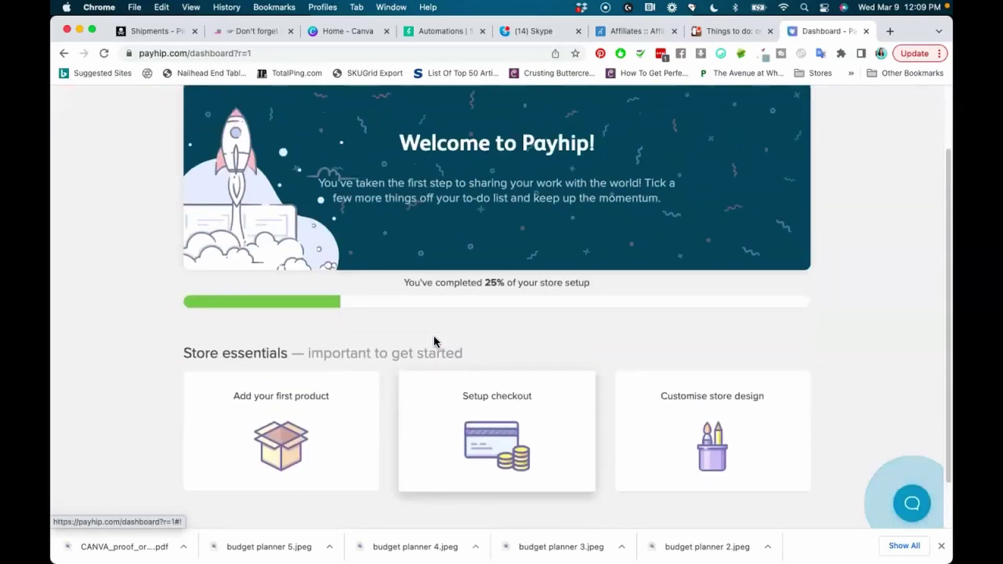
scroll(555, 350, down, 3)
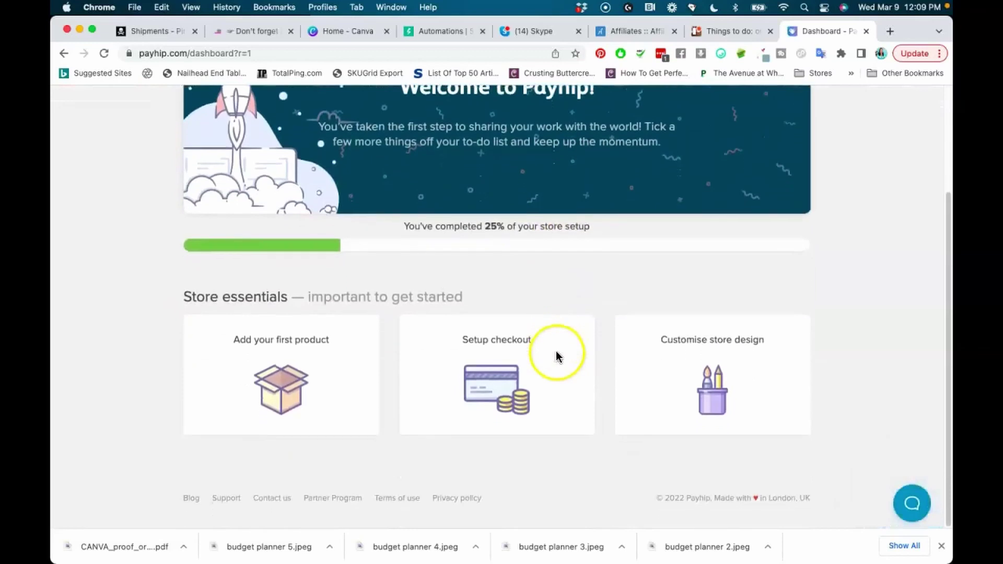
scroll(557, 356, up, 1)
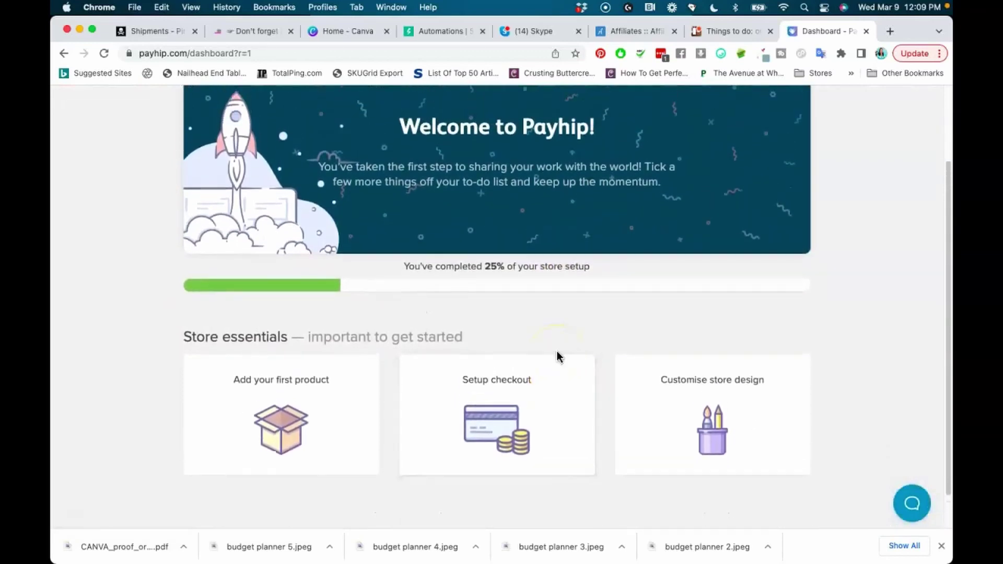
scroll(718, 302, down, 1)
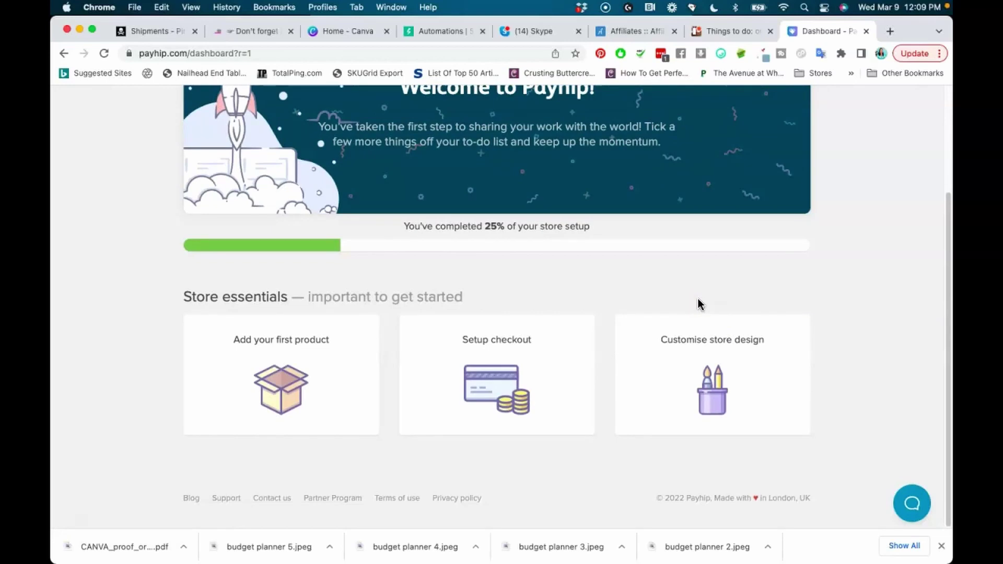
click(281, 373)
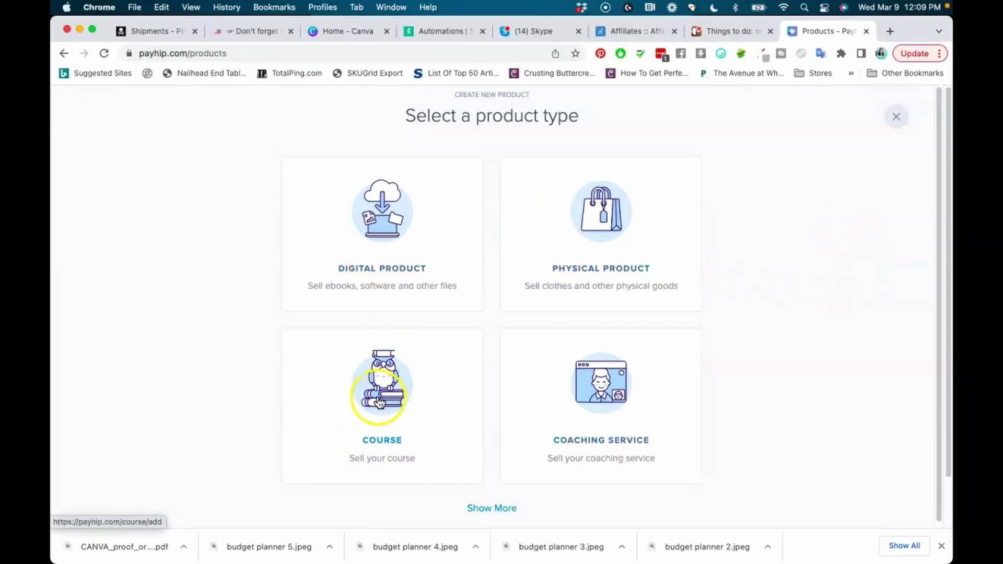
- Show more product types to reveal all five, including Subscription Billing
scroll(642, 412, down, 1)
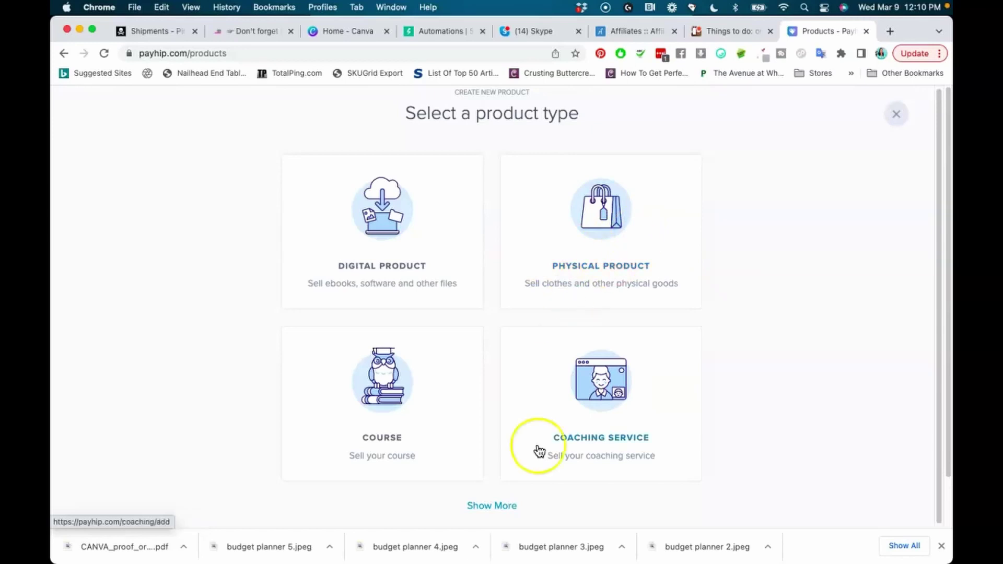
click(500, 505)
scroll(710, 359, down, 3)
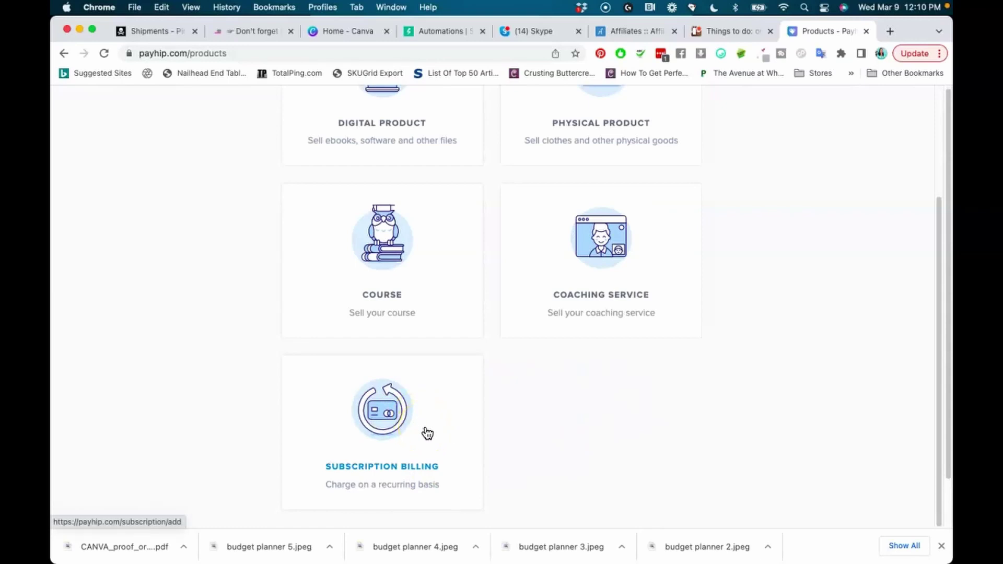
scroll(432, 436, up, 3)
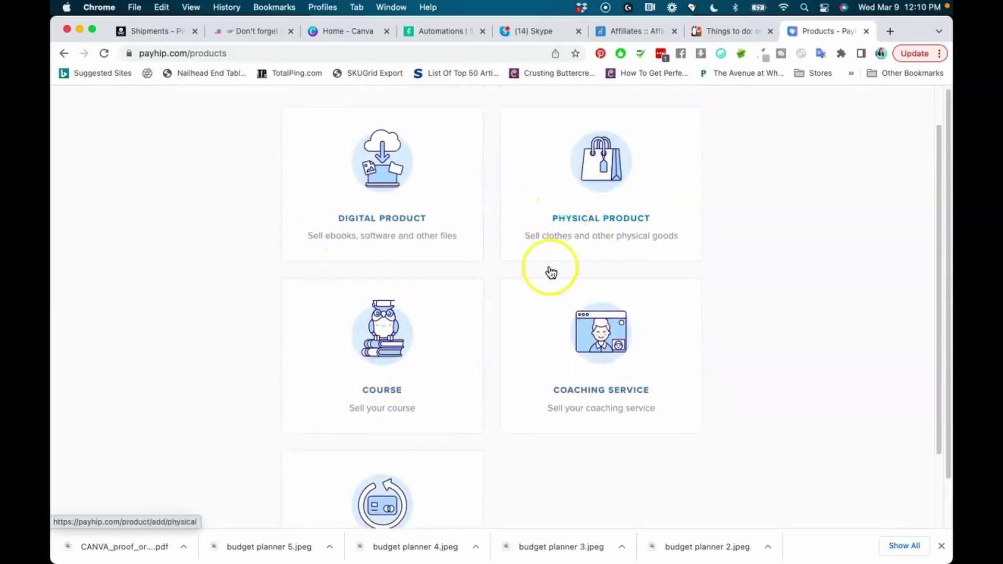
- Choose the Course product type and add a course titled 'test'
click(428, 380)
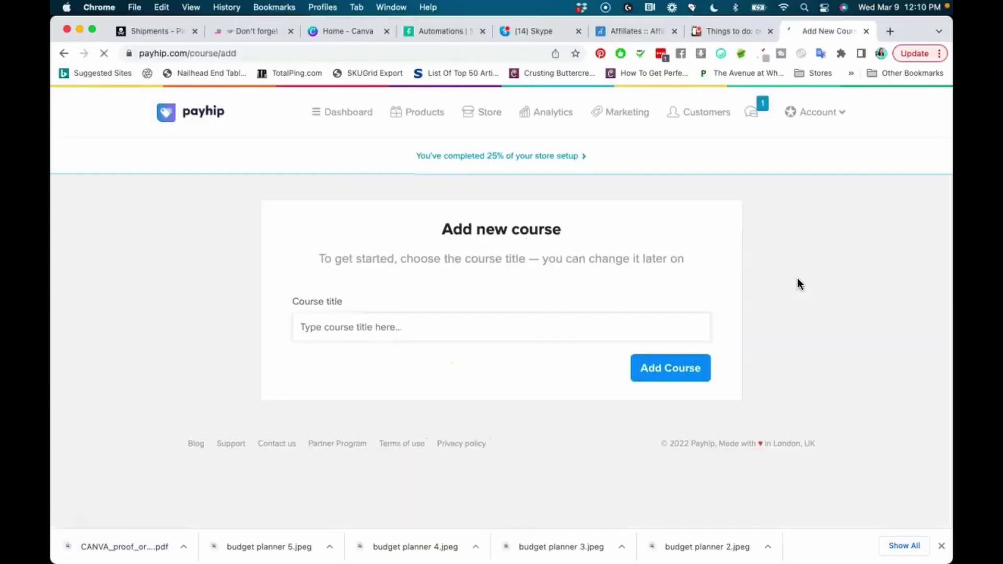
click(301, 330)
text(test)
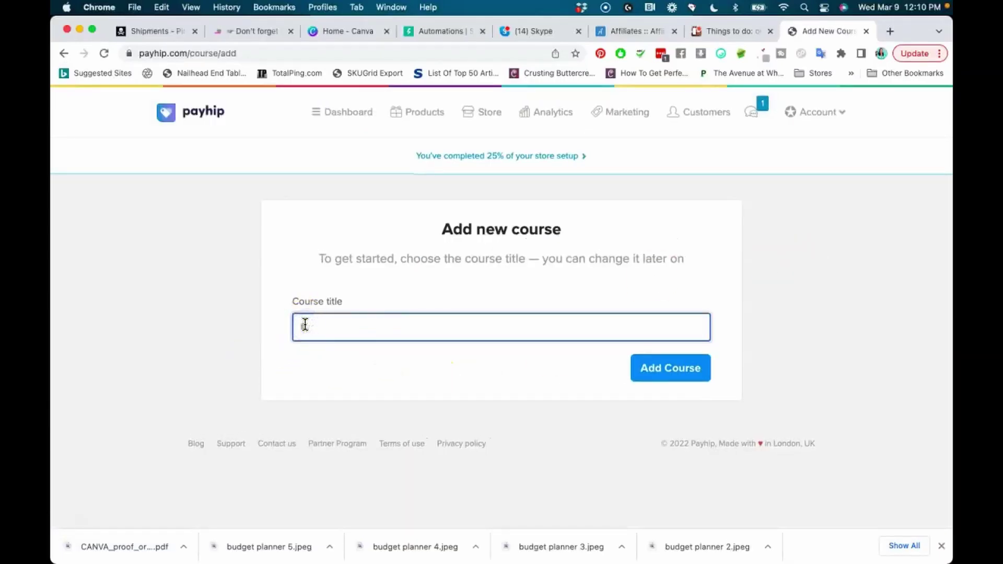
click(660, 368)
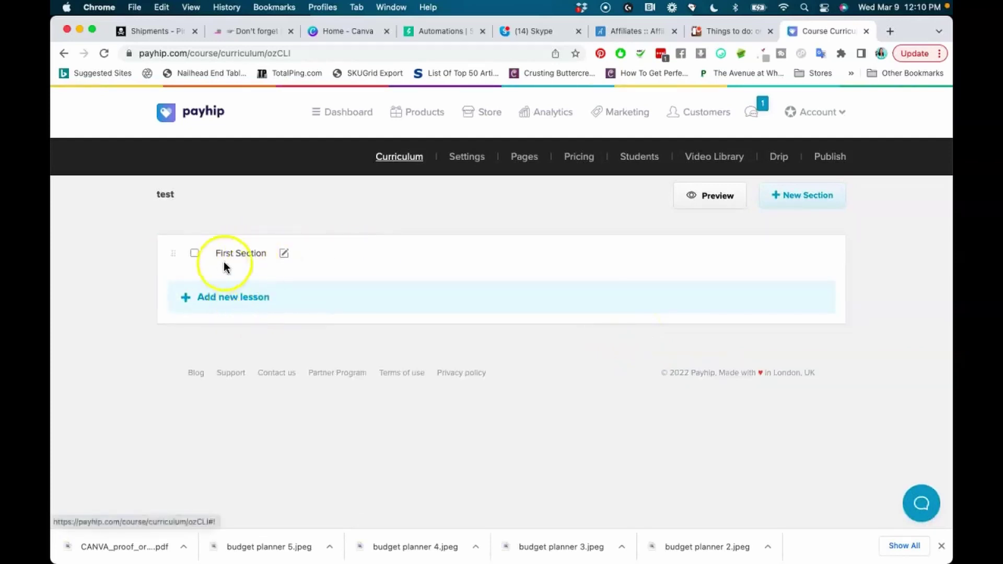
- Add a draft lesson titled 'New Lesson' under First Section
click(243, 253)
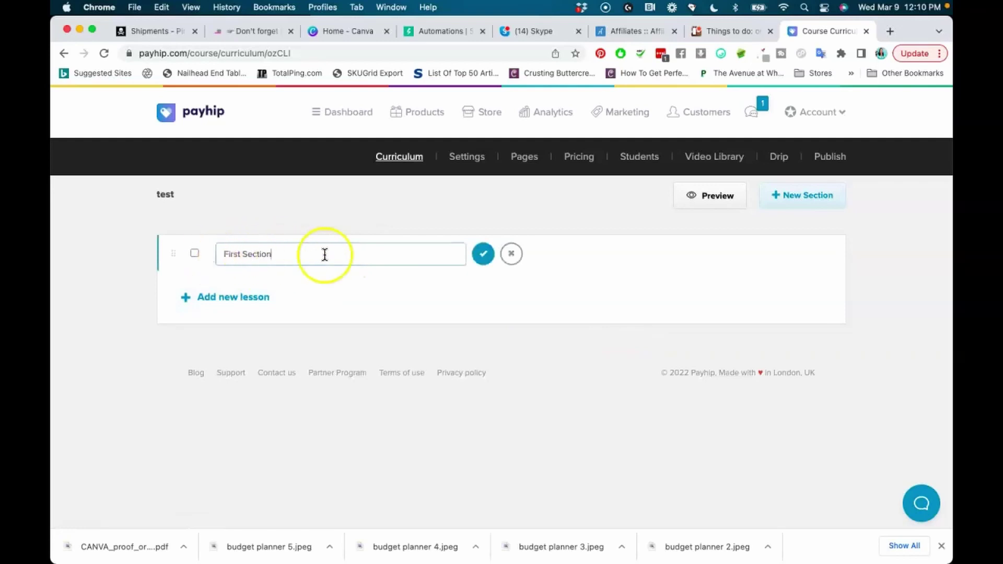
click(242, 297)
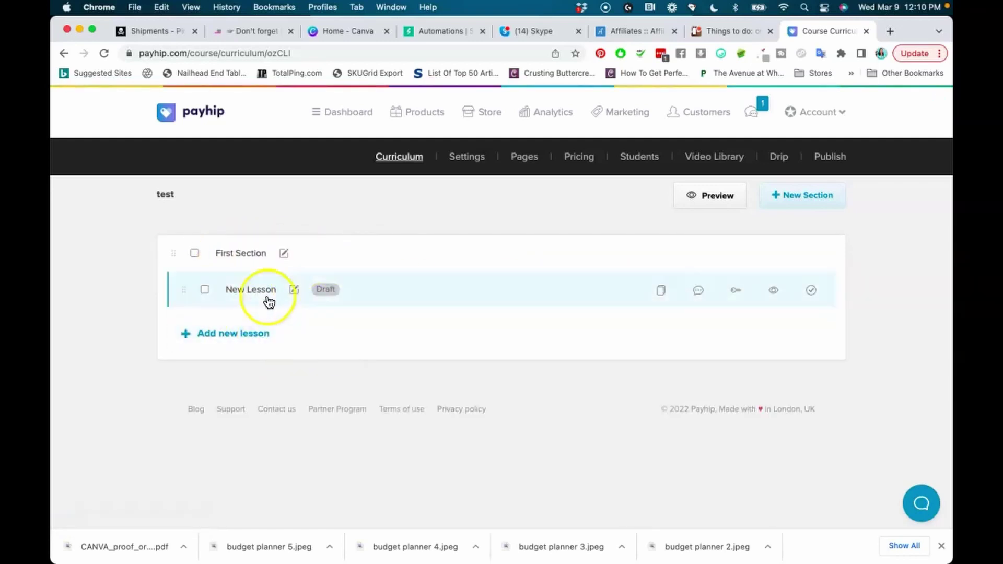
click(293, 291)
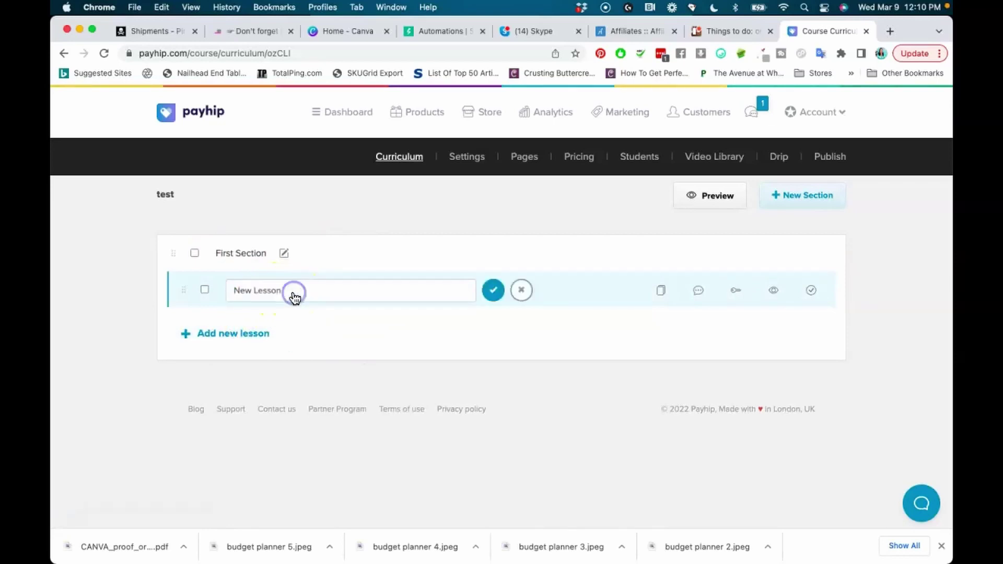
click(493, 290)
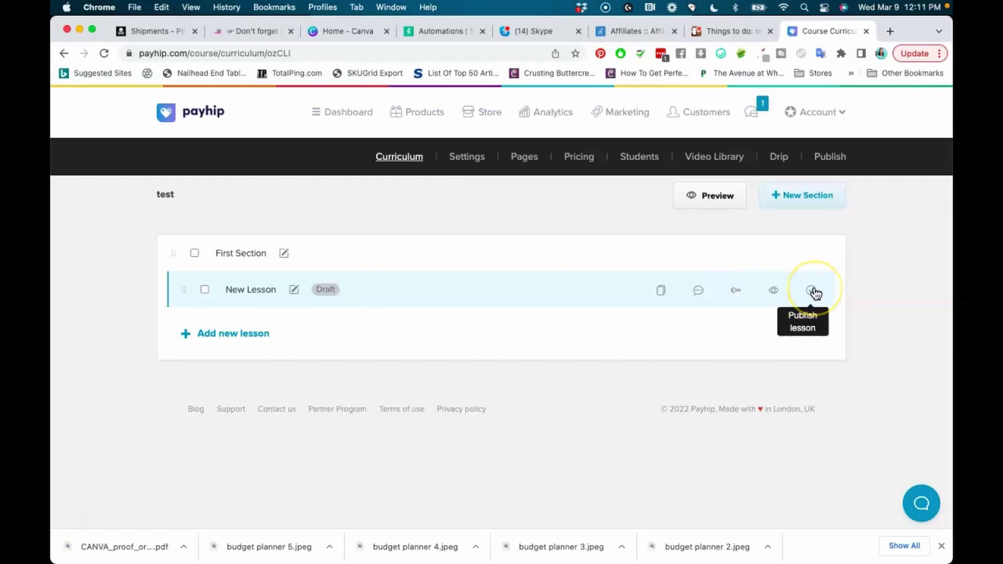
click(231, 293)
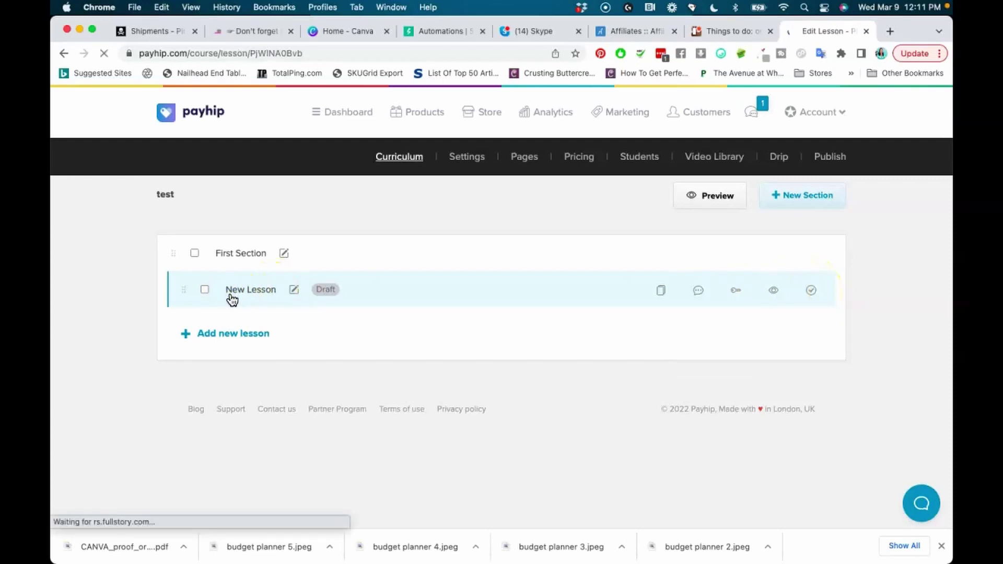
scroll(650, 370, down, 3)
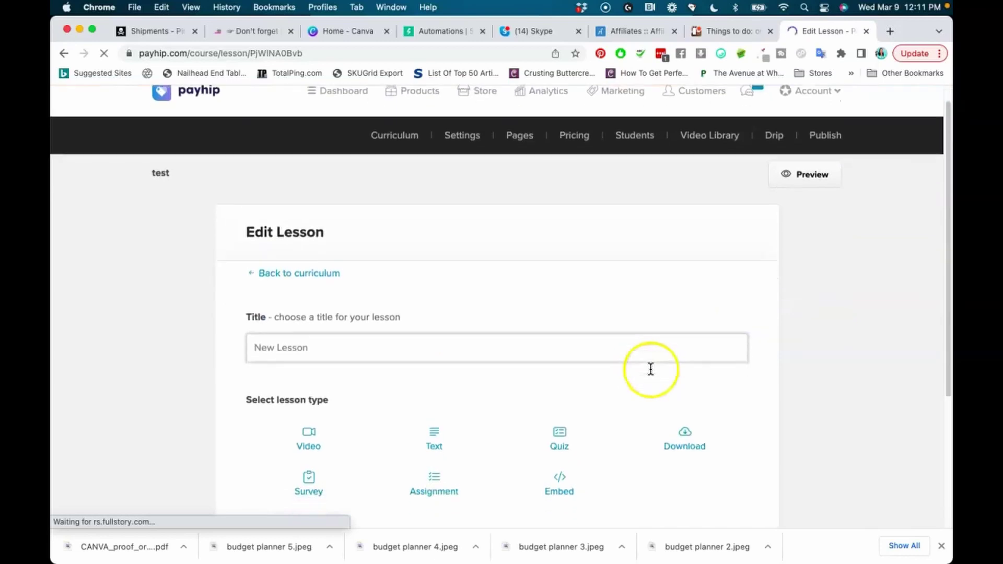
click(266, 259)
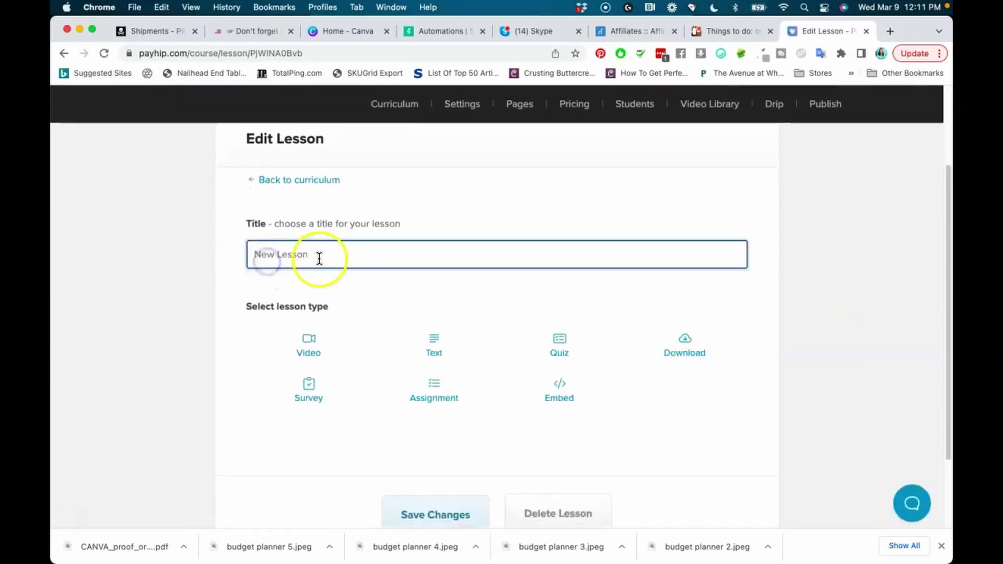
scroll(419, 353, down, 2)
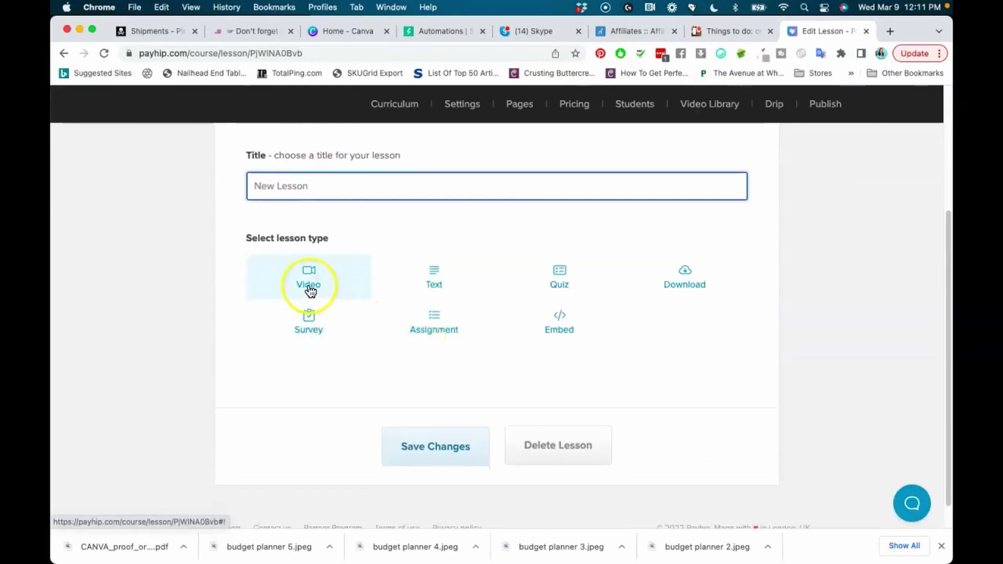
click(421, 282)
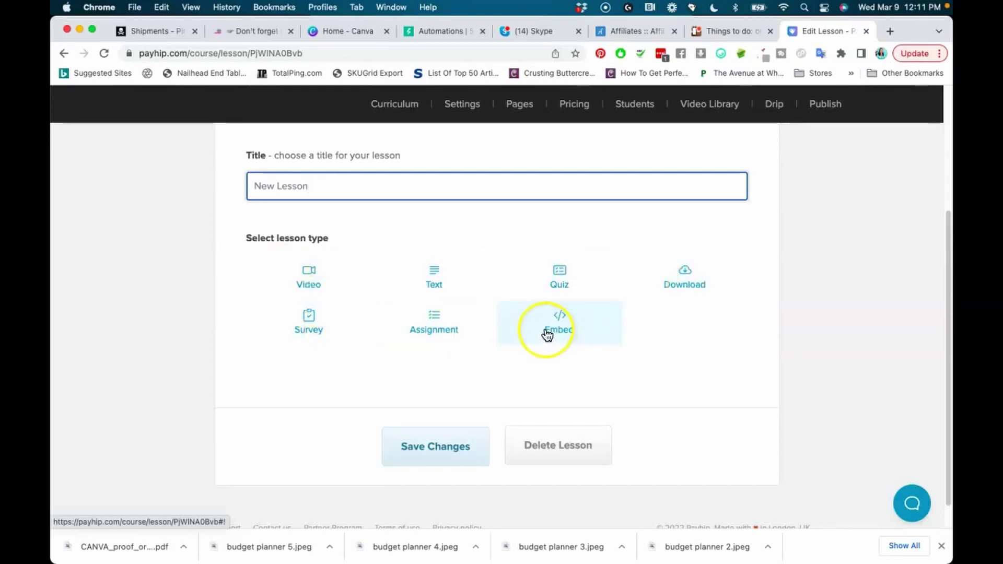
scroll(525, 328, up, 4)
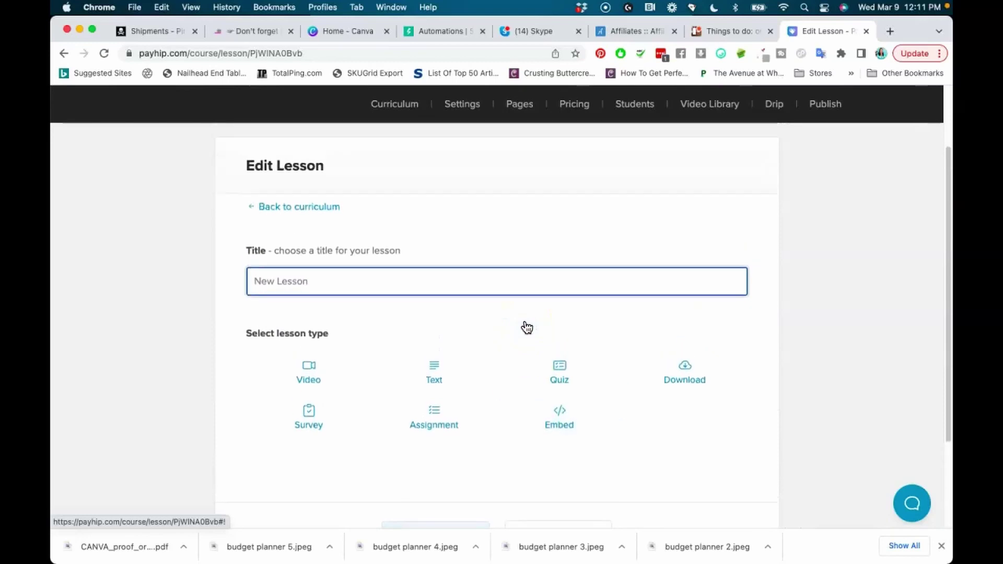
scroll(527, 327, up, 3)
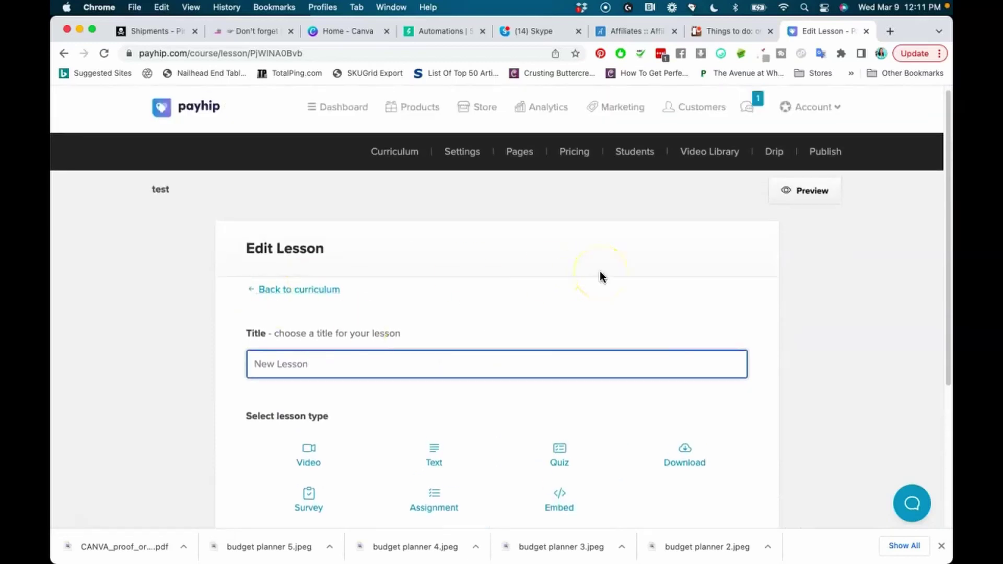
click(291, 290)
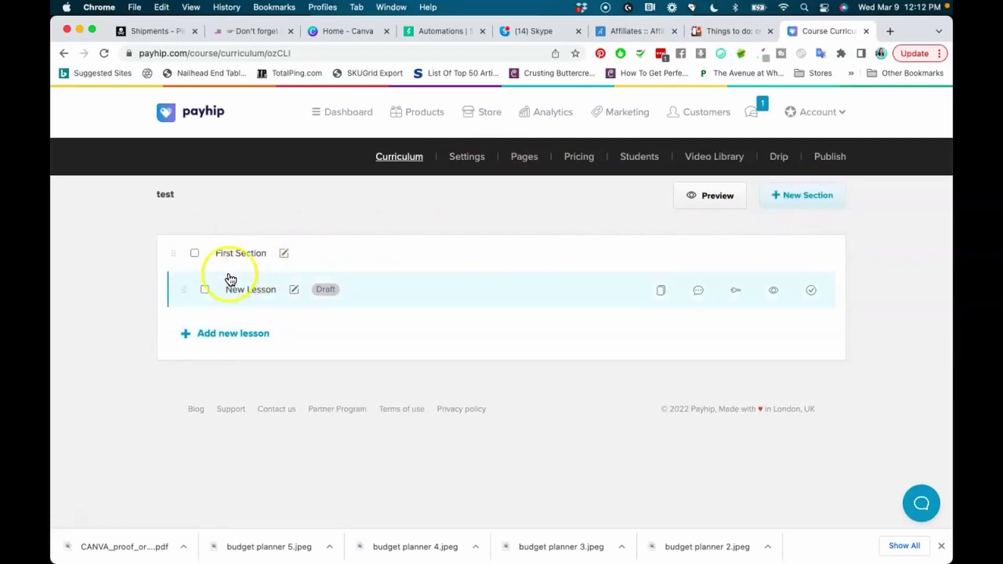
- Retitle First Section as 'How to Plan Your Subscription Box' and save the name
click(285, 256)
click(196, 254)
click(284, 256)
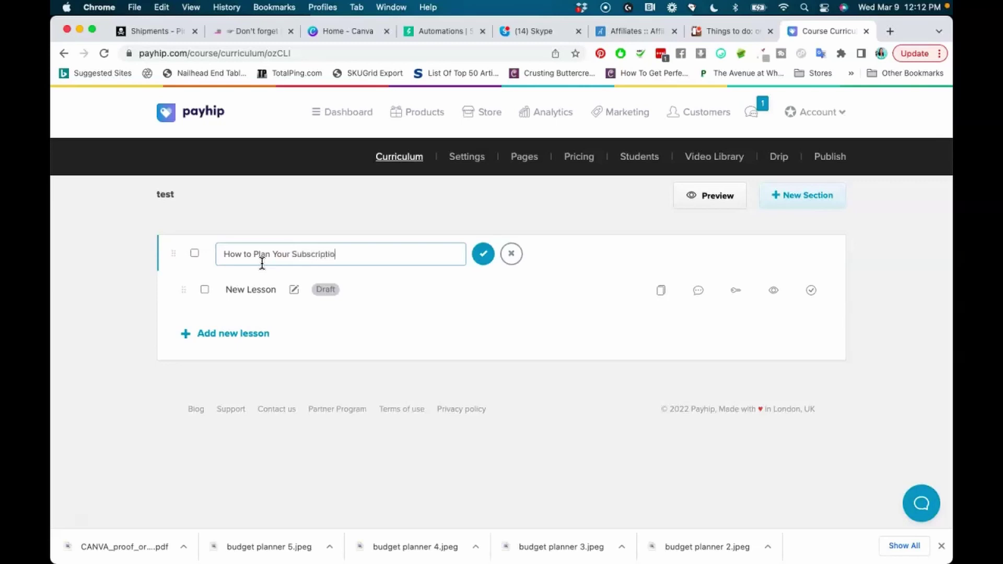
click(487, 260)
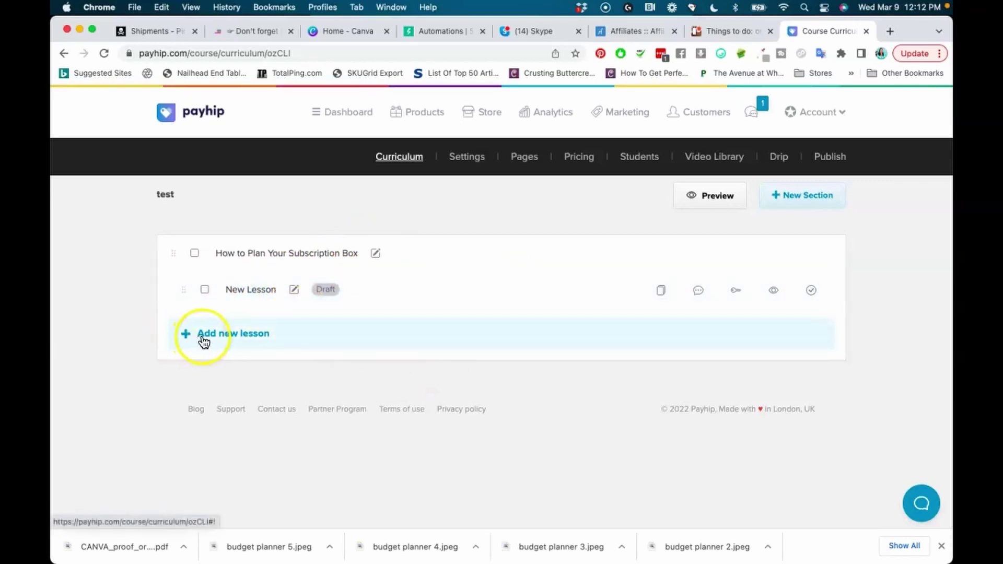
- Add a new section named 'Subscription Tools' and save it
click(821, 199)
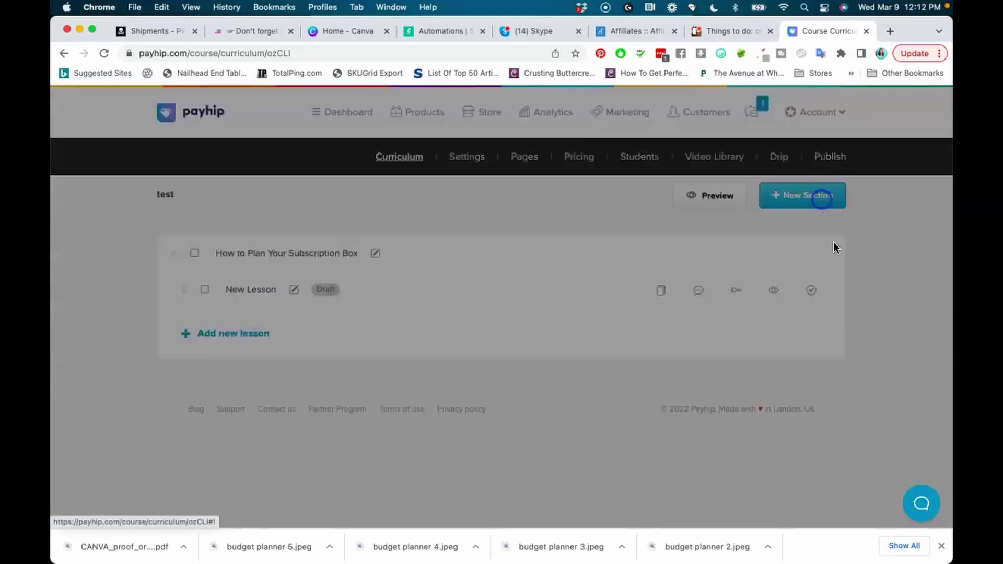
click(372, 192)
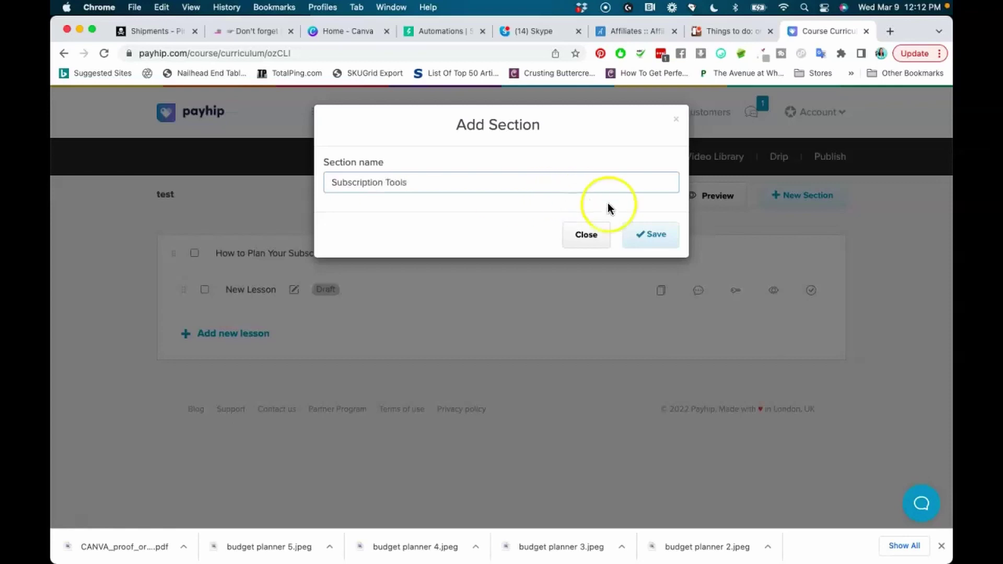
click(657, 235)
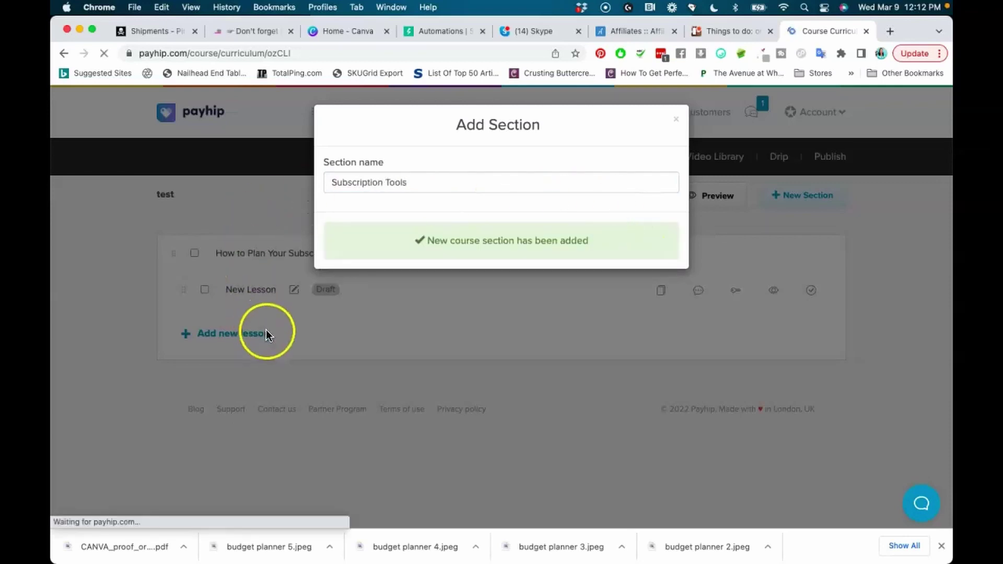
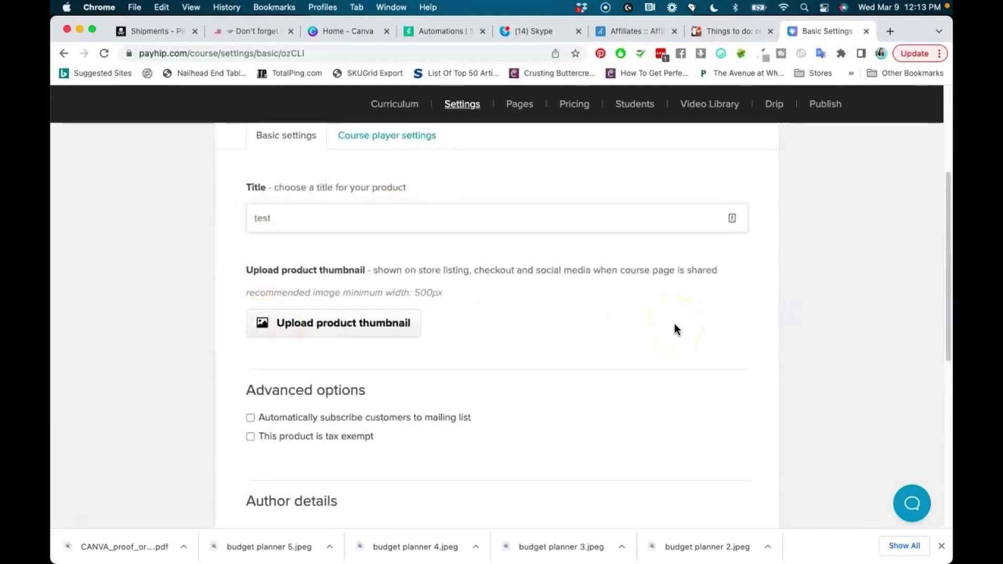
- Scroll to the top of the test course's Basic settings, showing the title and thumbnail upload
scroll(676, 327, up, 1)
- Check the author first and last name fields in the course's Basic settings
scroll(650, 313, down, 10)
click(318, 392)
click(625, 391)
click(347, 395)
click(582, 392)
- Switch to the test course's Course player settings, showing the Light theme and primary color
scroll(580, 391, down, 3)
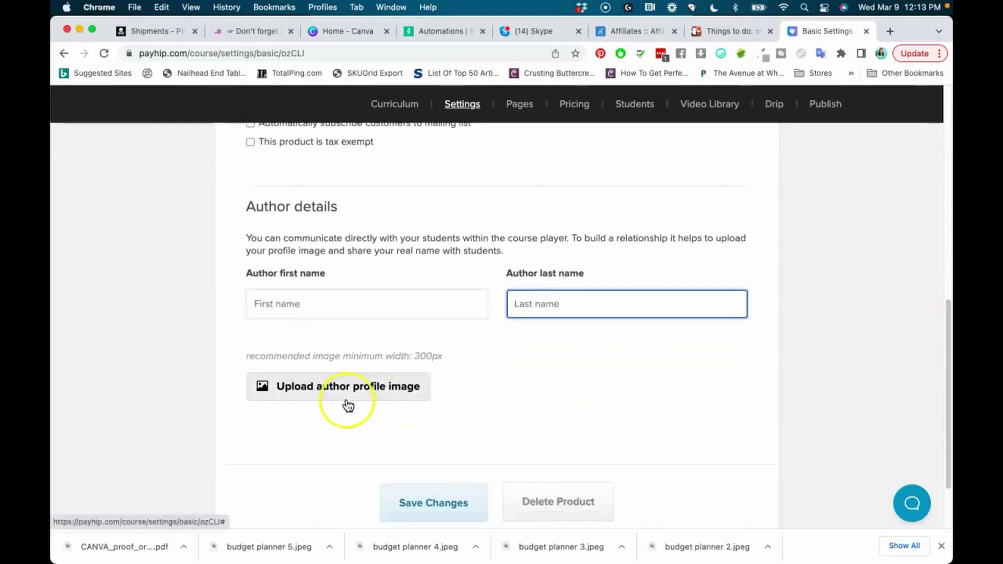
scroll(490, 400, up, 3)
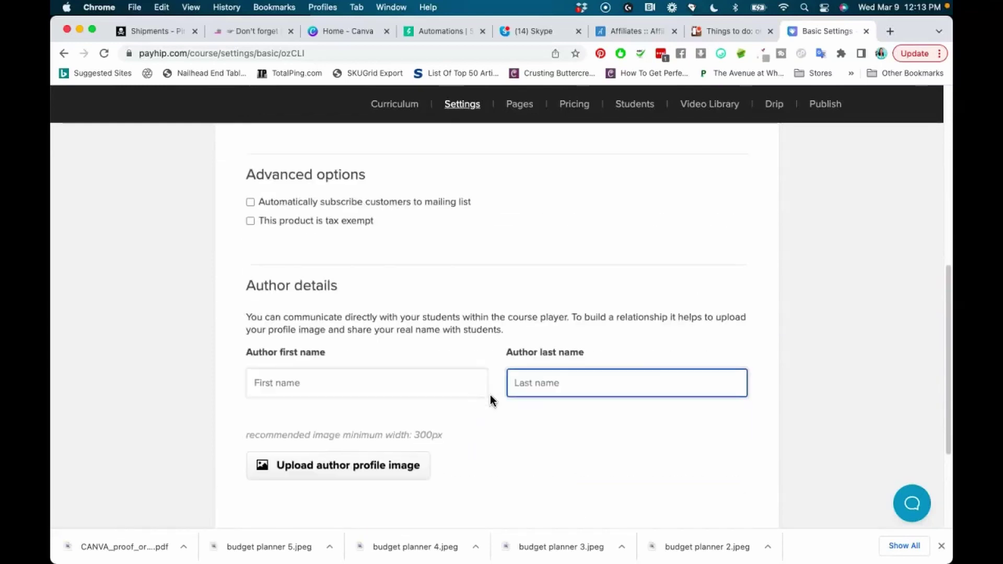
scroll(366, 434, up, 10)
click(409, 269)
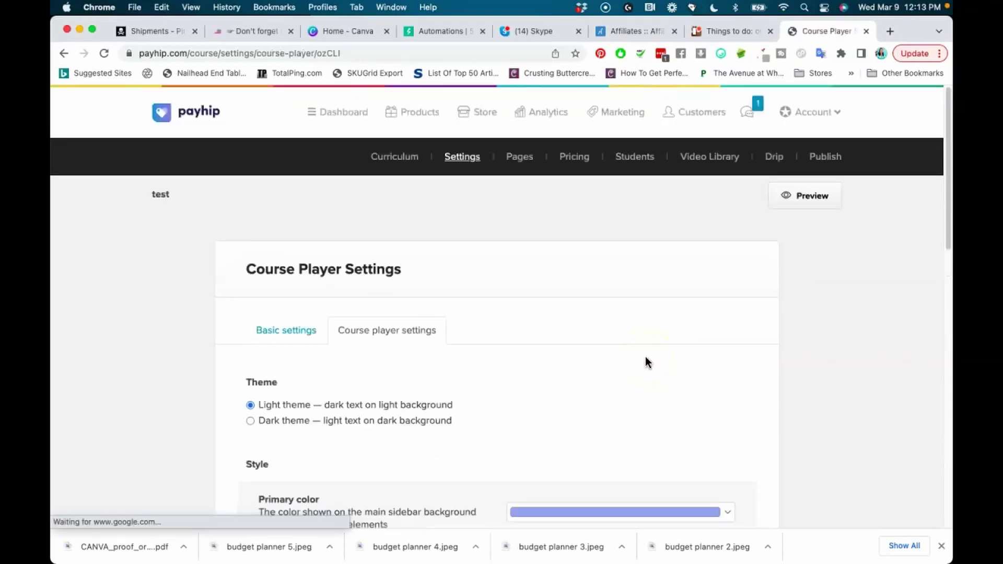
- Review the course player theme and colours and browse the fonts, keeping Proxima Nova
scroll(645, 362, down, 3)
scroll(646, 360, down, 3)
scroll(646, 361, up, 3)
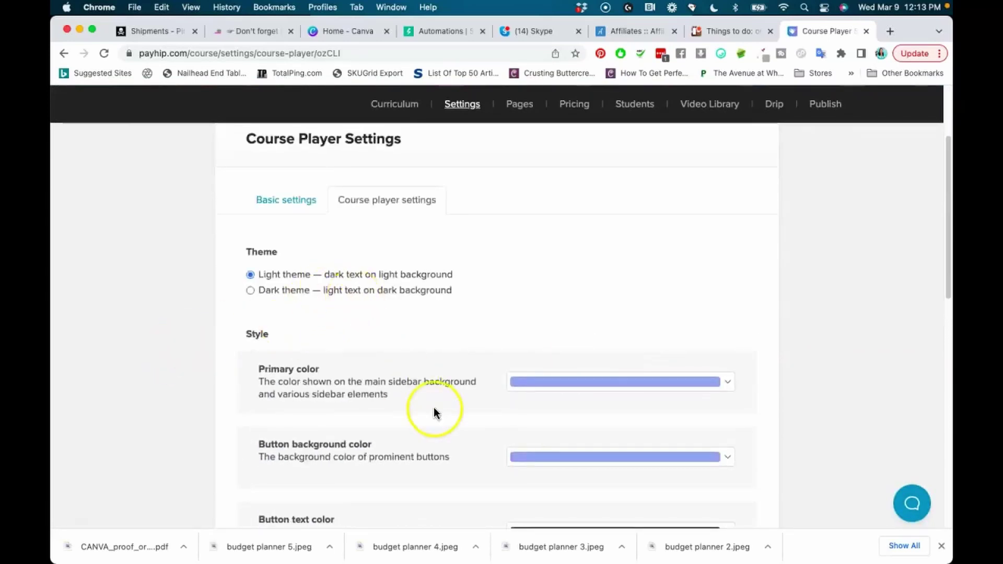
scroll(569, 395, down, 5)
scroll(570, 394, down, 2)
scroll(569, 394, up, 2)
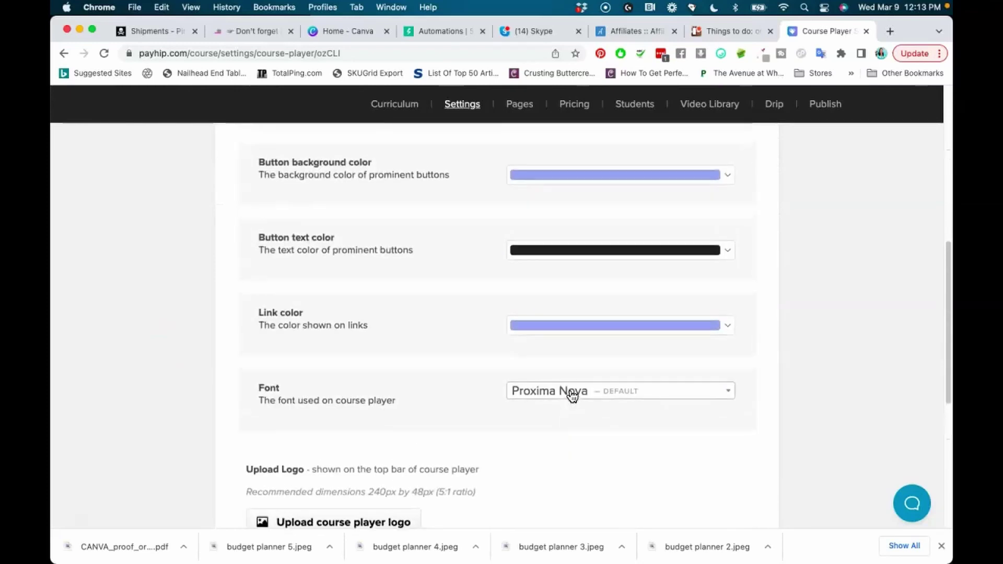
click(596, 398)
scroll(599, 440, down, 5)
click(381, 425)
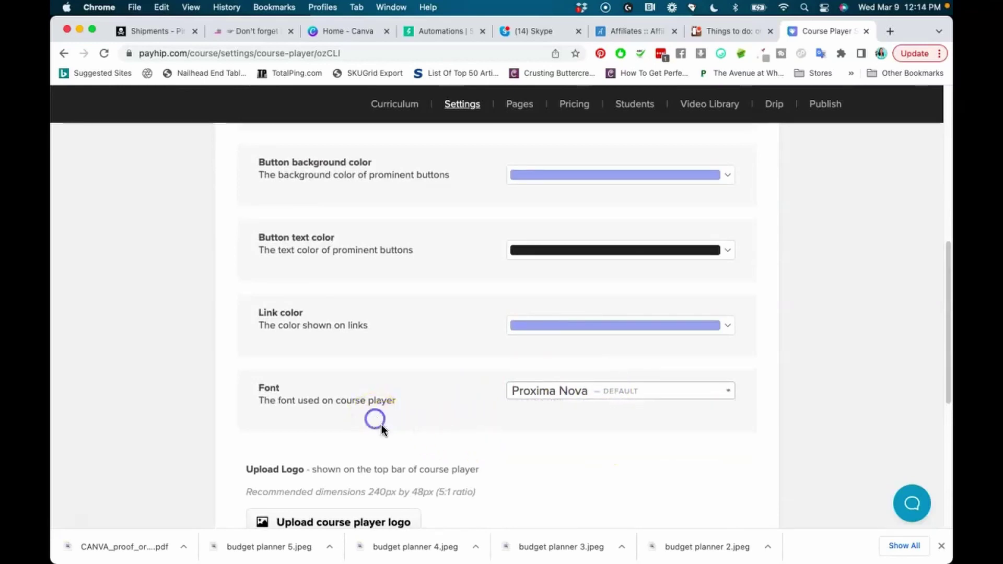
- Look over the remaining player options, then go to the course's Pages section
scroll(390, 428, down, 2)
scroll(428, 422, down, 1)
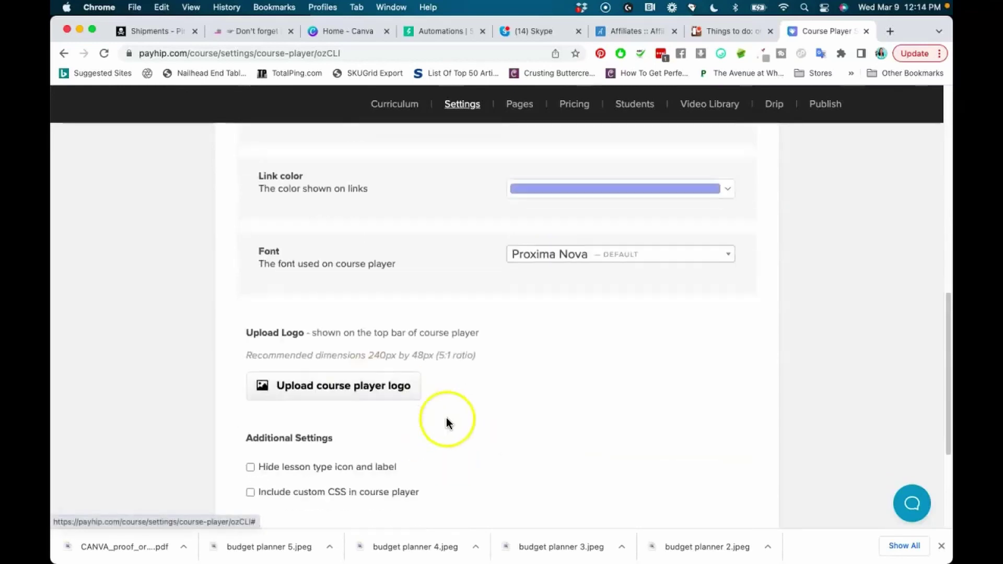
scroll(447, 418, down, 2)
scroll(587, 407, up, 3)
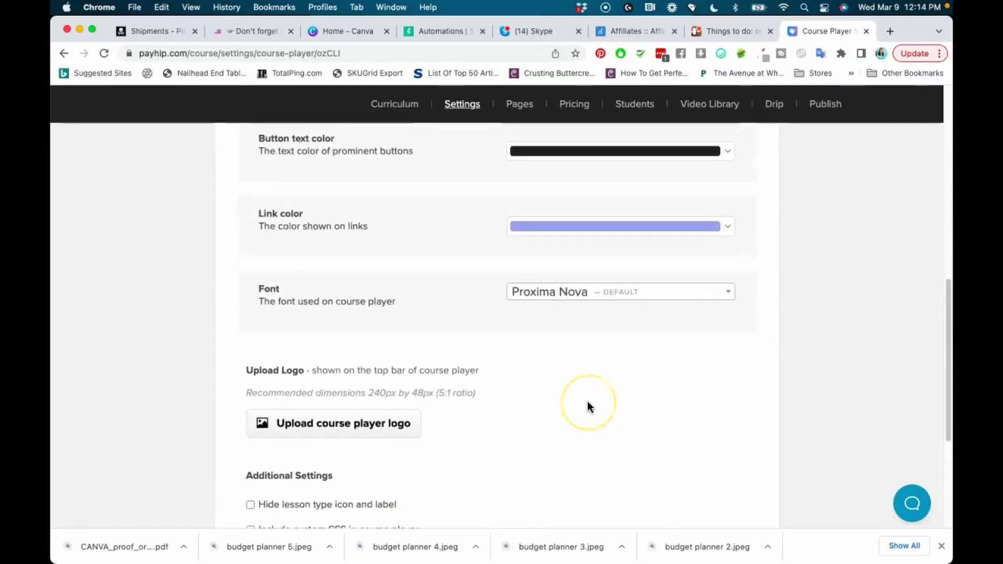
scroll(587, 407, up, 10)
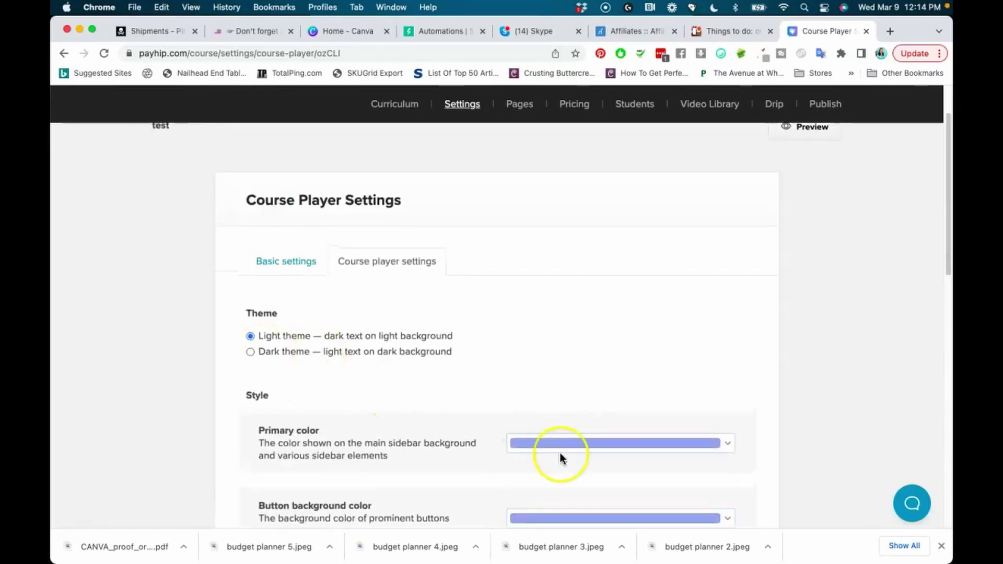
scroll(376, 405, up, 2)
click(520, 159)
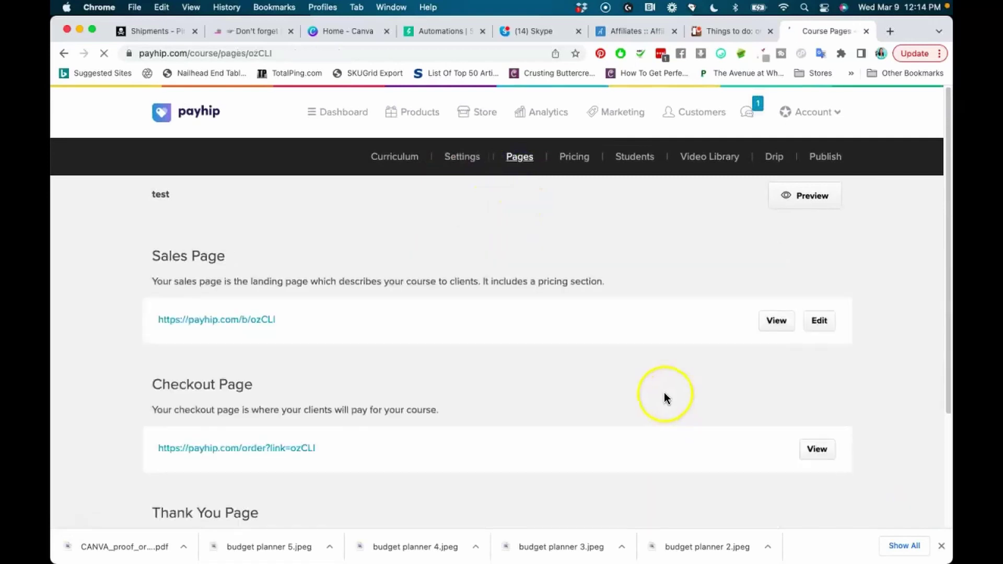
- Check the Sales, Checkout and thank-you page links, then view the empty Pricing section
scroll(664, 393, down, 2)
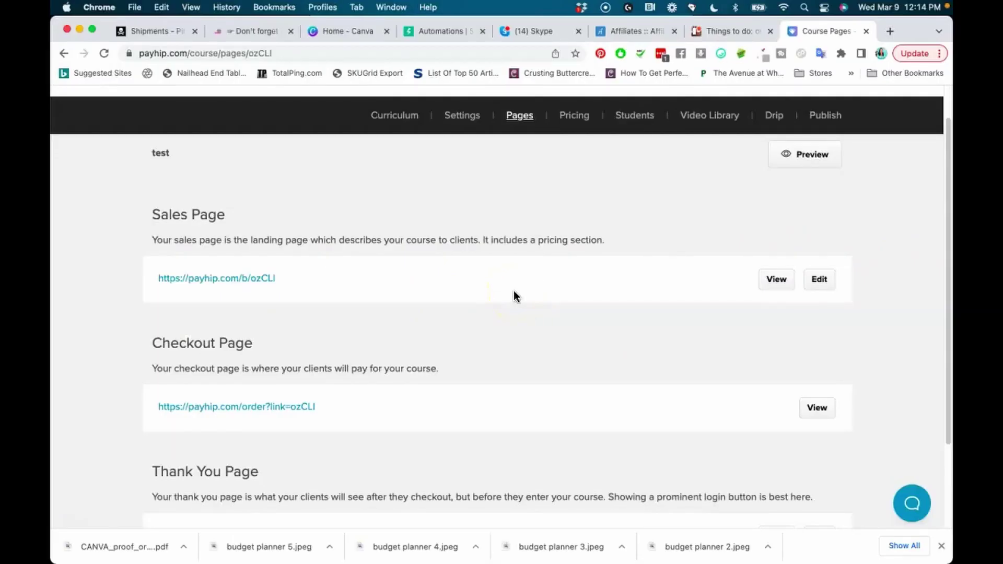
scroll(520, 307, down, 3)
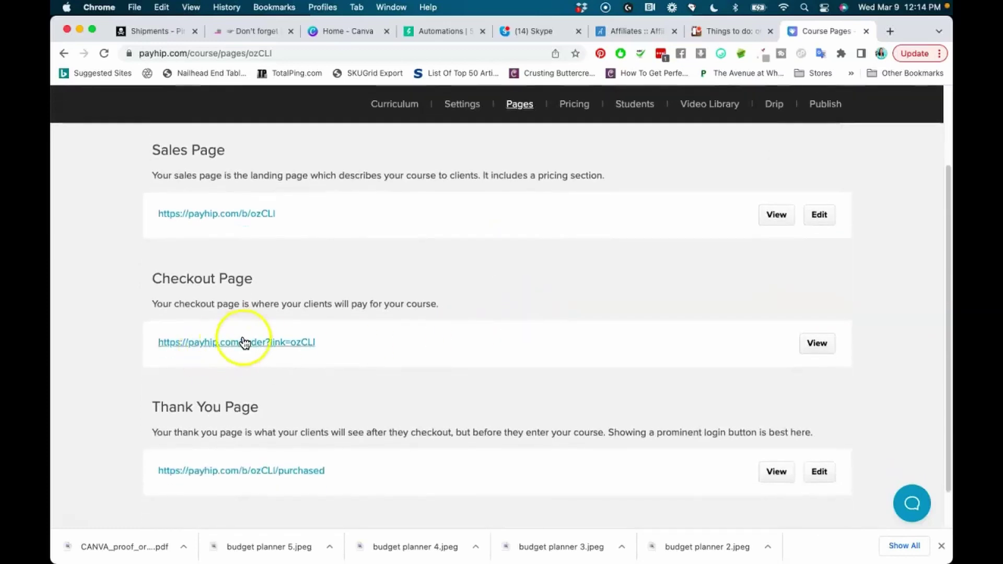
click(342, 344)
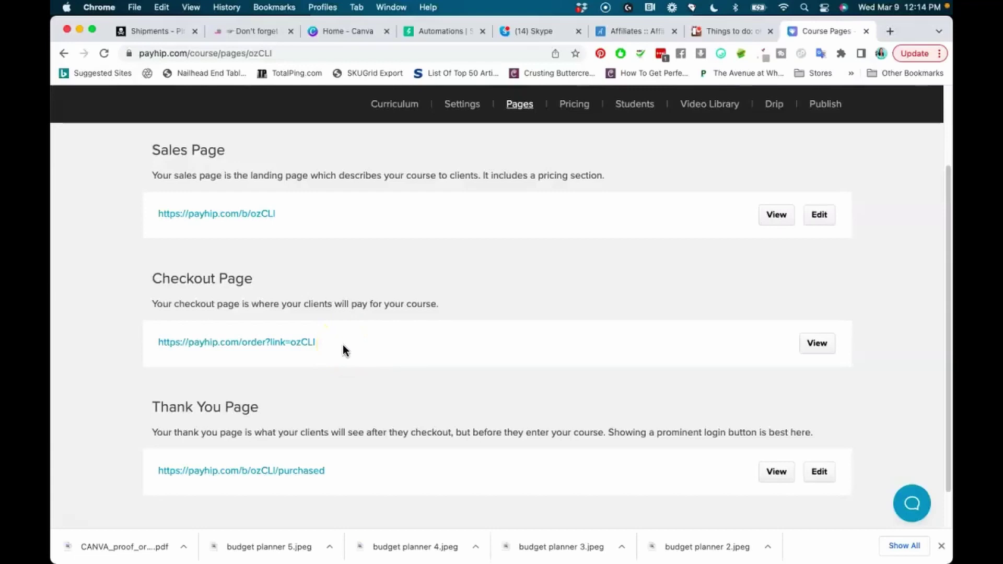
scroll(346, 346, down, 2)
click(272, 428)
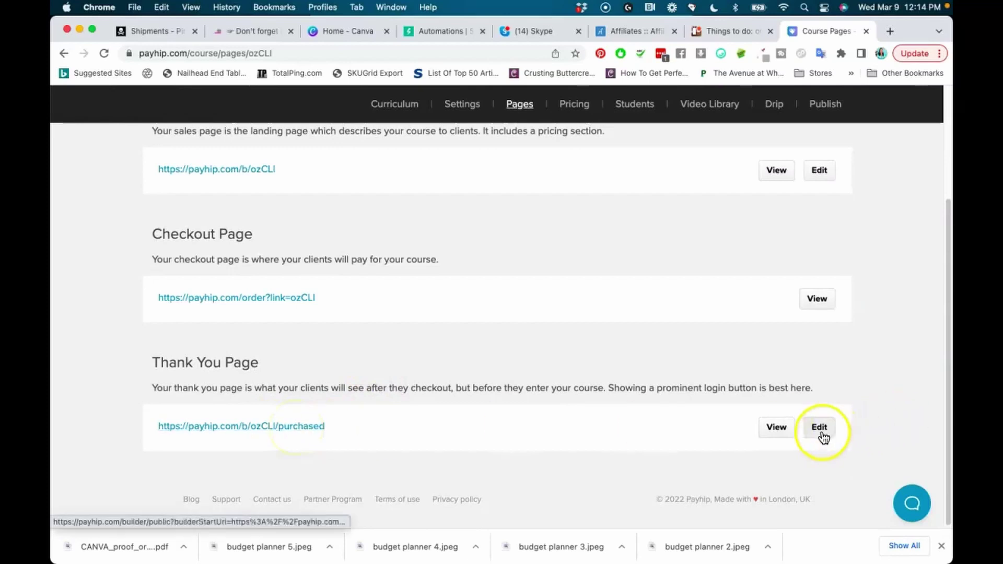
scroll(578, 425, up, 3)
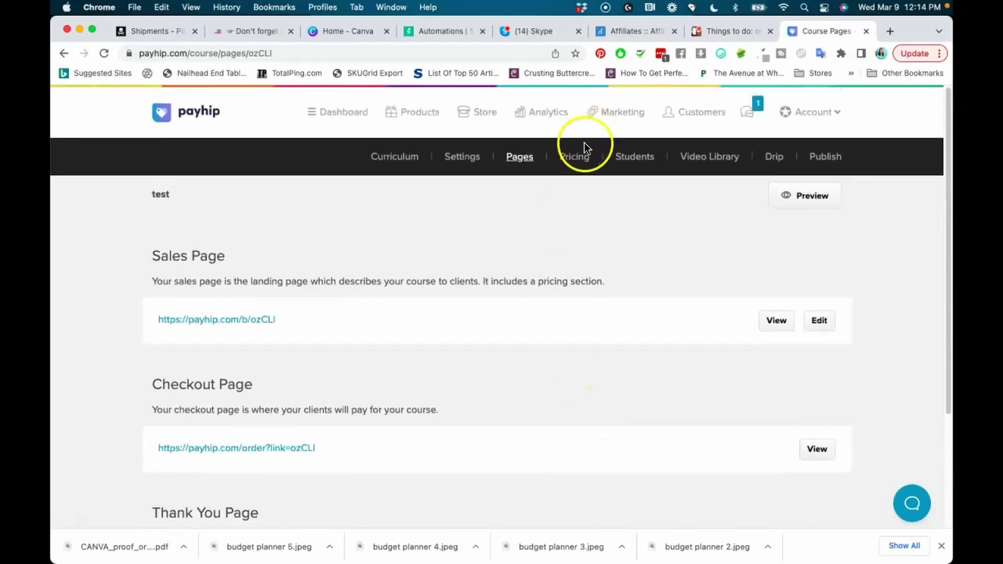
click(577, 157)
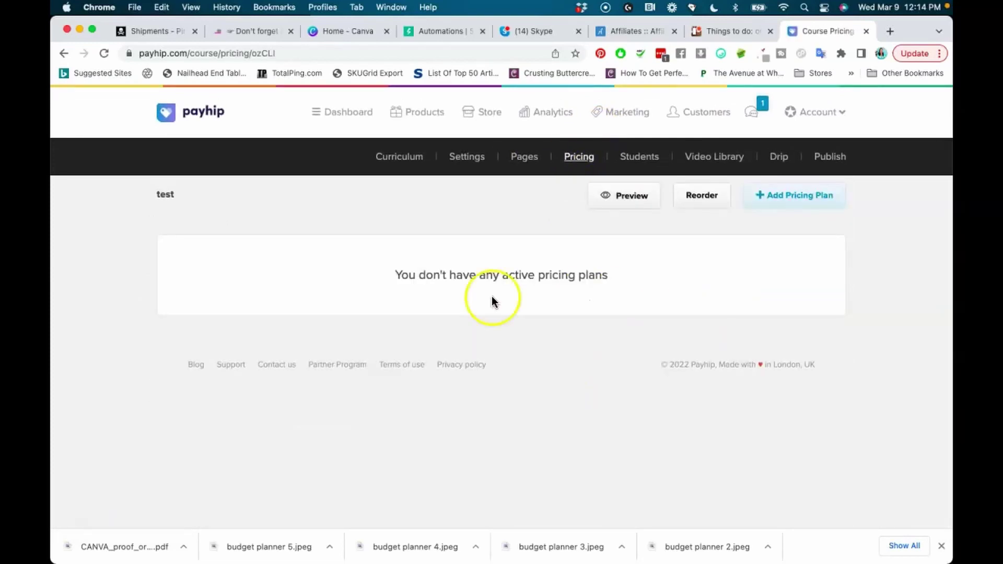
- Try the subscription, payment plan and free pricing options, cancel, then view the empty Students list
click(802, 207)
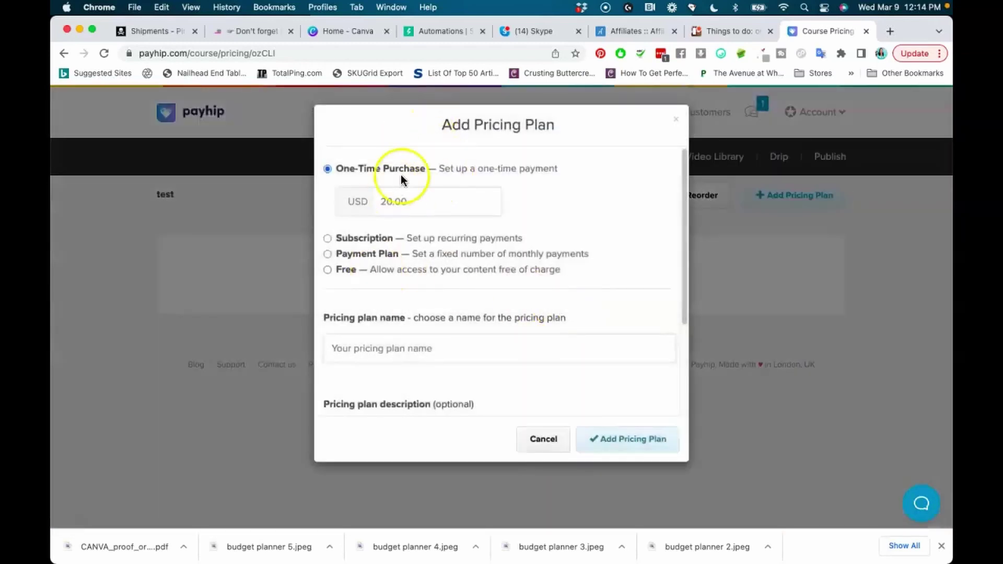
click(327, 238)
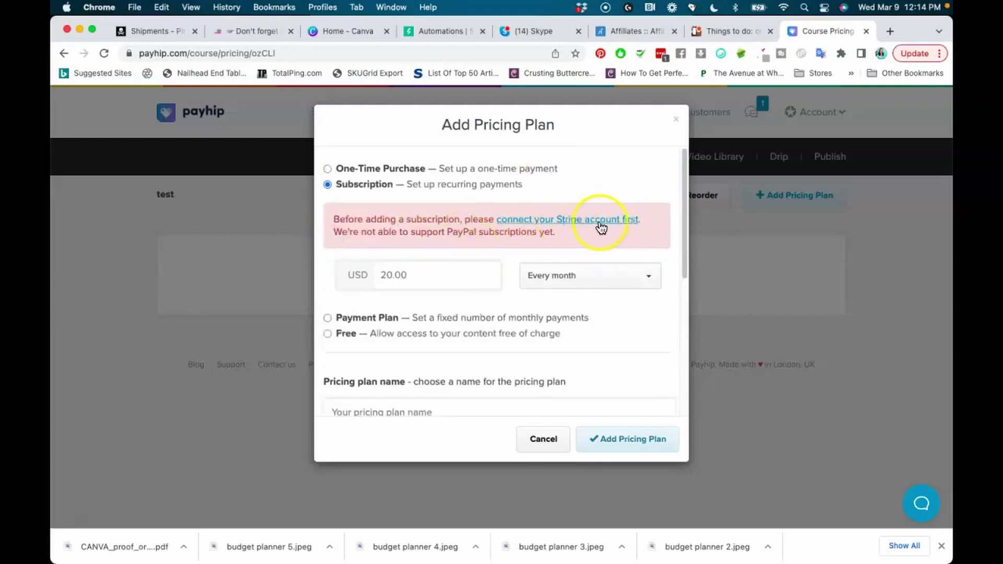
click(326, 318)
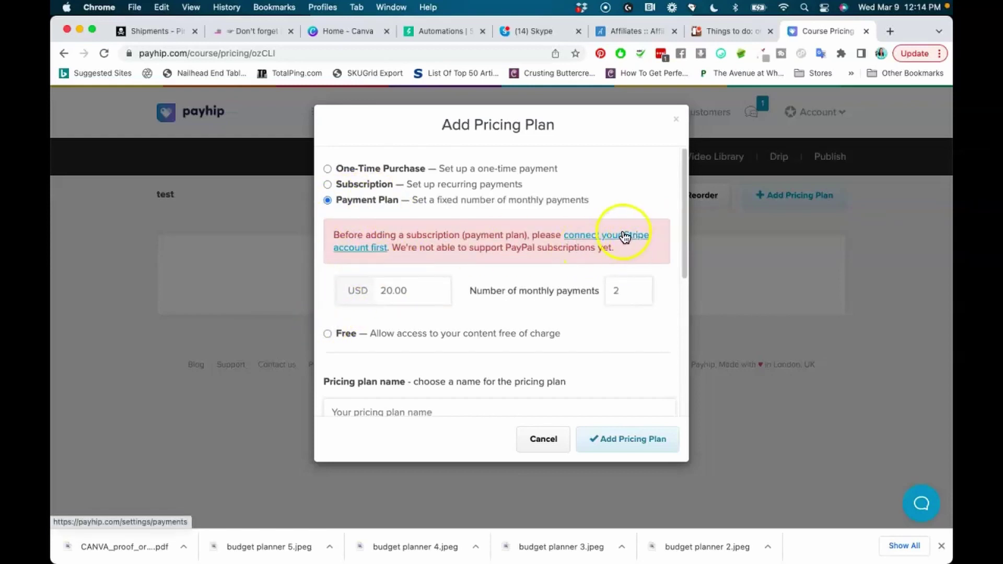
click(328, 333)
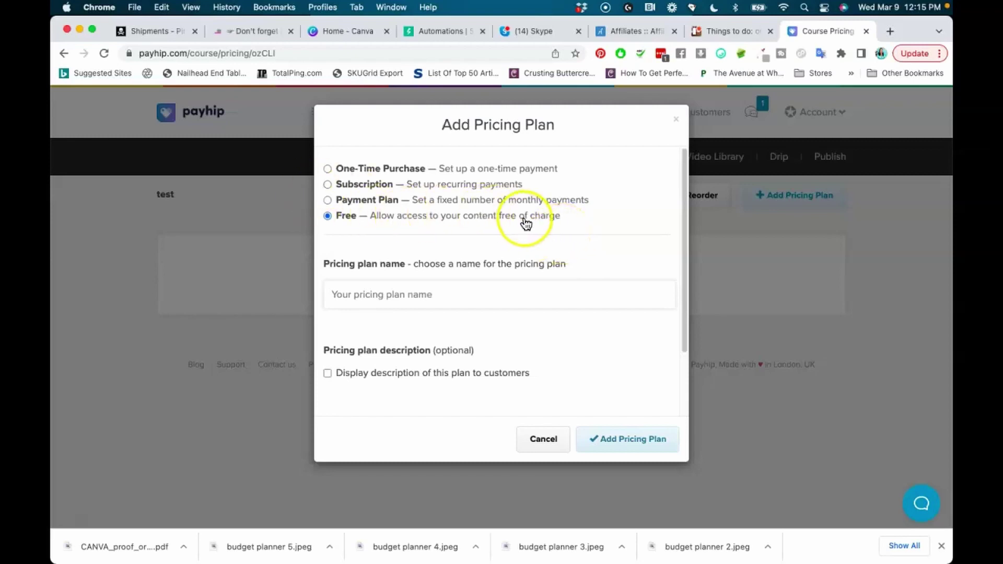
click(510, 295)
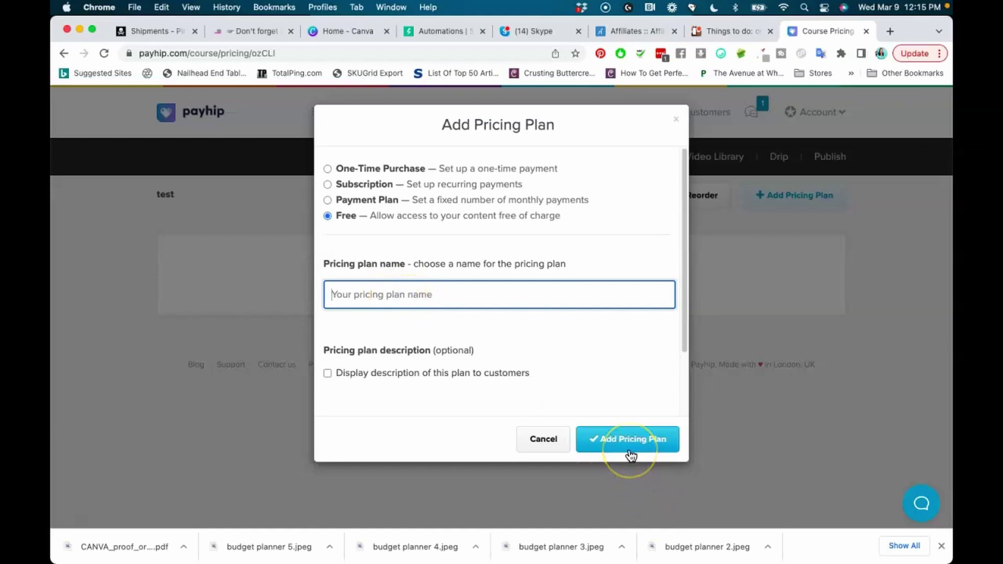
click(549, 444)
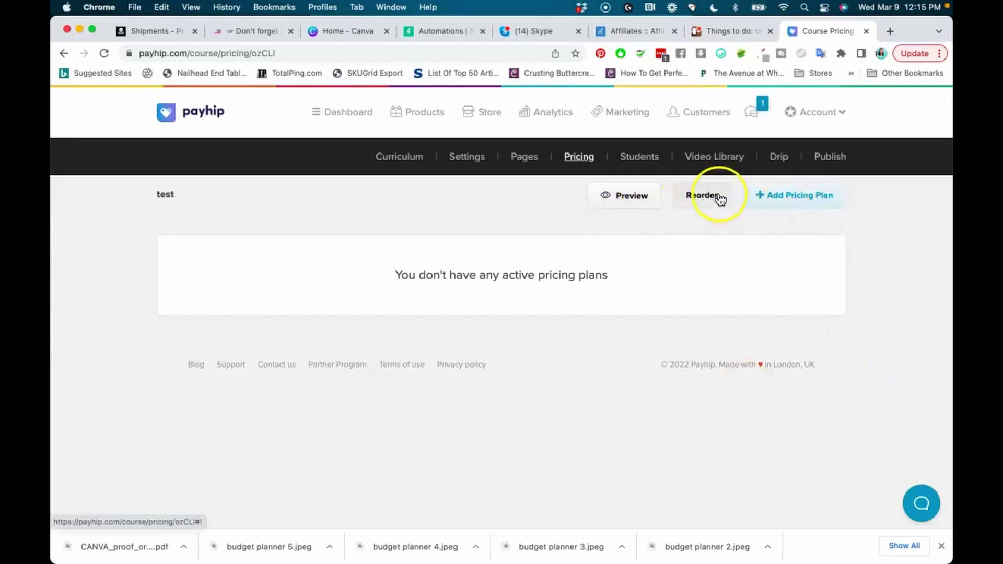
click(646, 163)
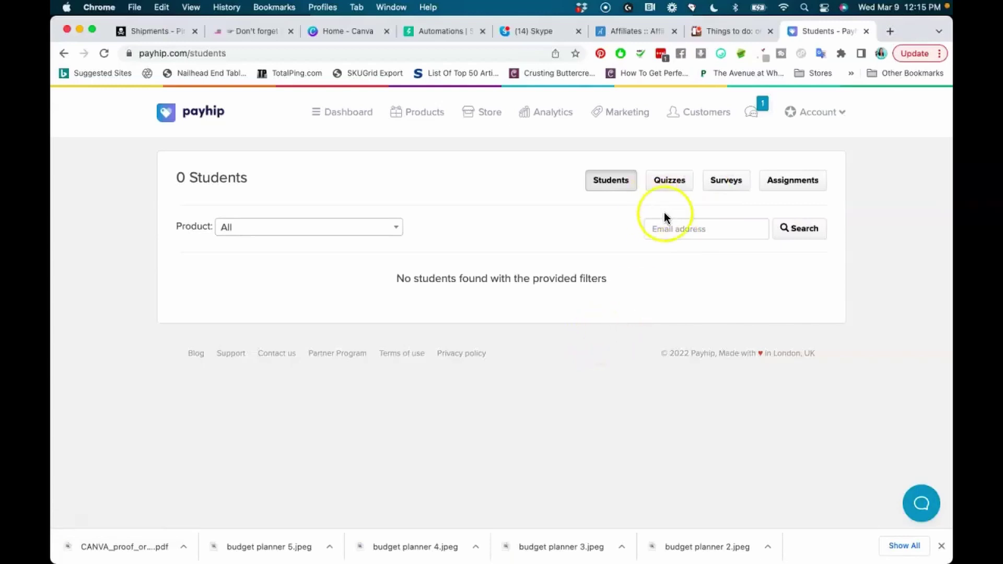
- Return to the course Pricing page, check Drip, and bring up the Account menu
key(super+bracketleft)
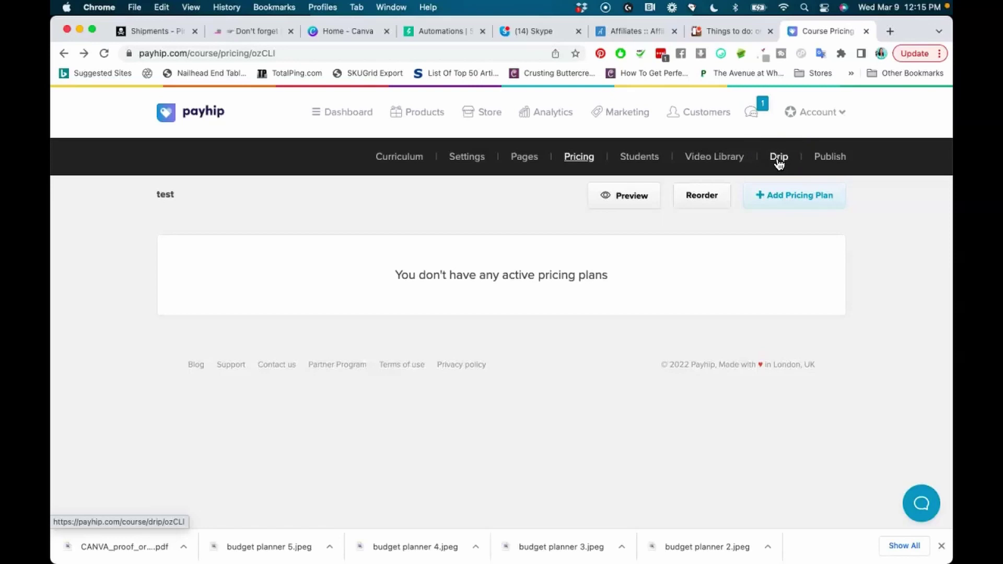
click(779, 160)
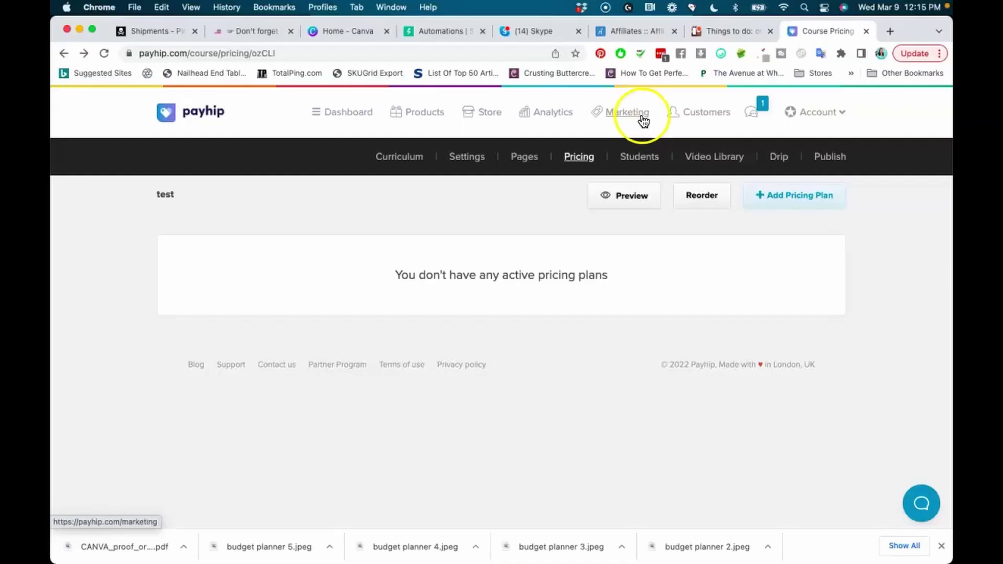
click(826, 117)
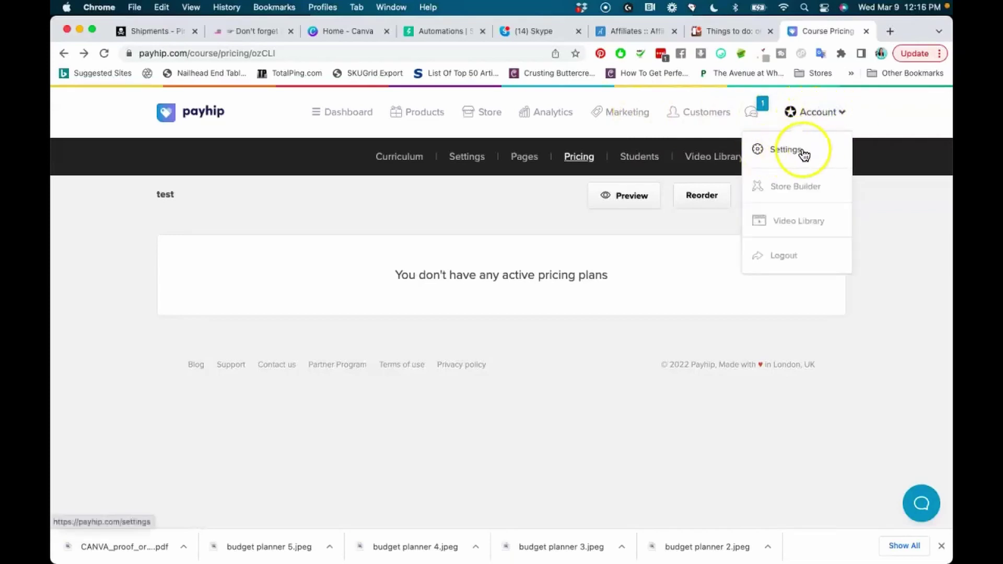
- Go to Account settings and scroll through the Your Store profile fields
click(782, 153)
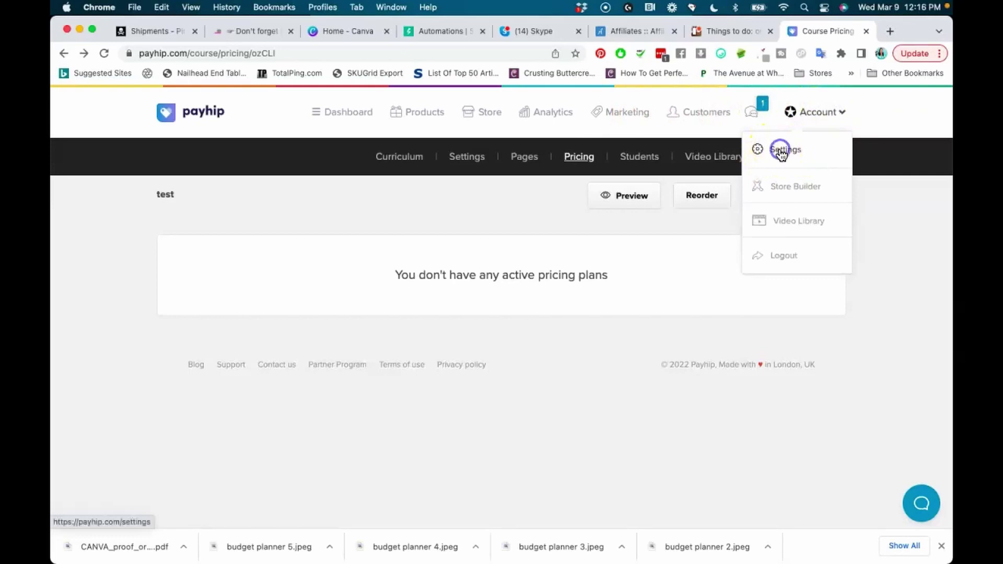
scroll(363, 219, down, 3)
scroll(368, 224, down, 1)
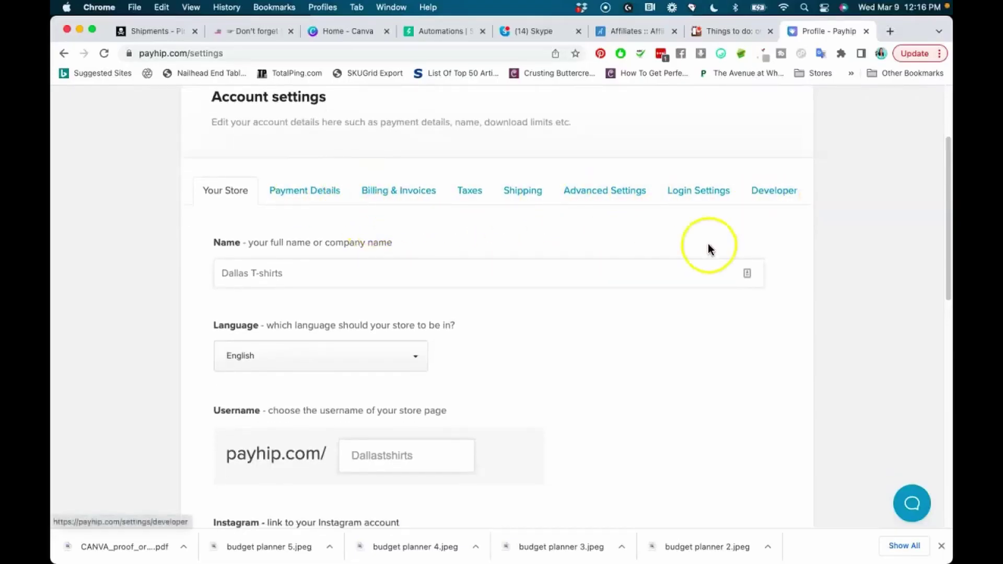
scroll(619, 311, down, 6)
scroll(619, 312, down, 8)
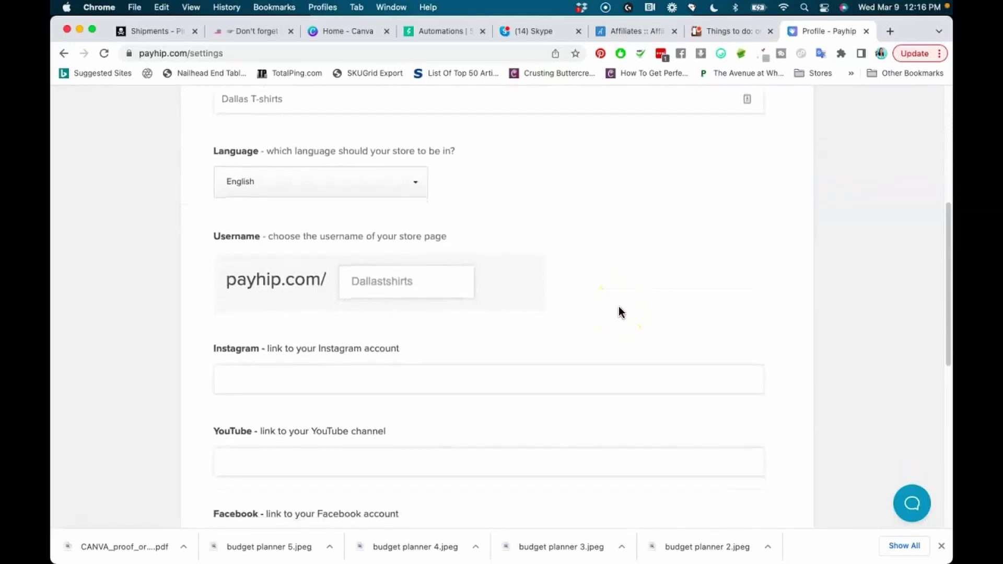
- Inspect the Instagram, YouTube, Facebook, Twitter and Pinterest link fields, then go to Payment Details
click(284, 174)
click(280, 152)
click(305, 248)
click(313, 318)
click(305, 396)
scroll(471, 345, up, 10)
scroll(471, 343, up, 5)
scroll(471, 344, down, 18)
scroll(472, 345, down, 3)
click(287, 287)
scroll(605, 392, up, 15)
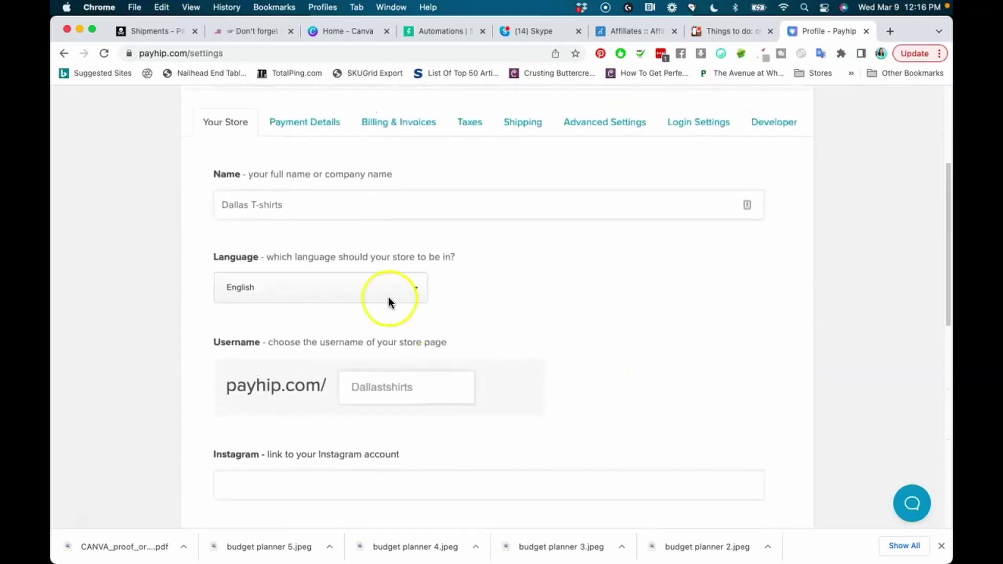
click(320, 122)
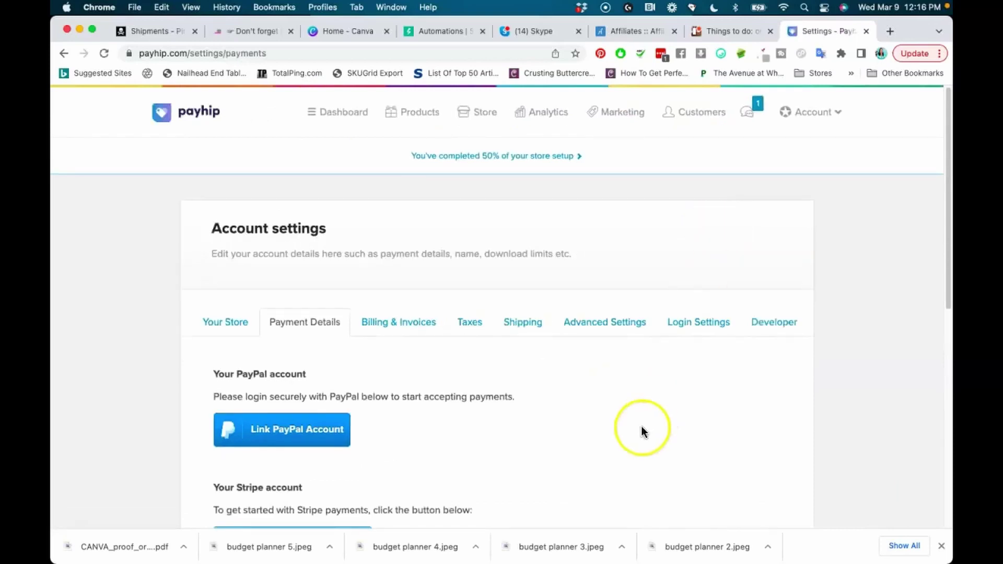
scroll(642, 427, down, 5)
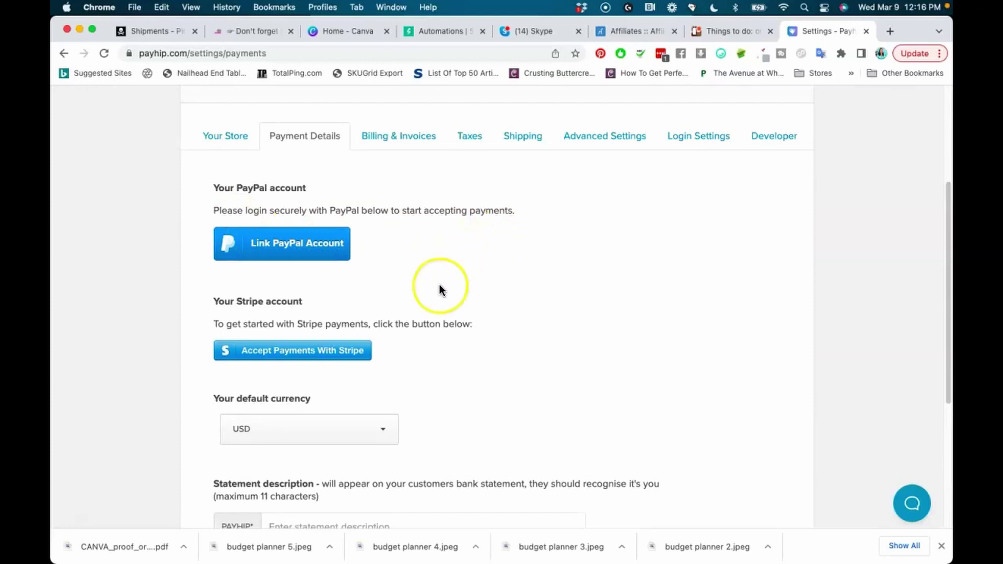
click(326, 353)
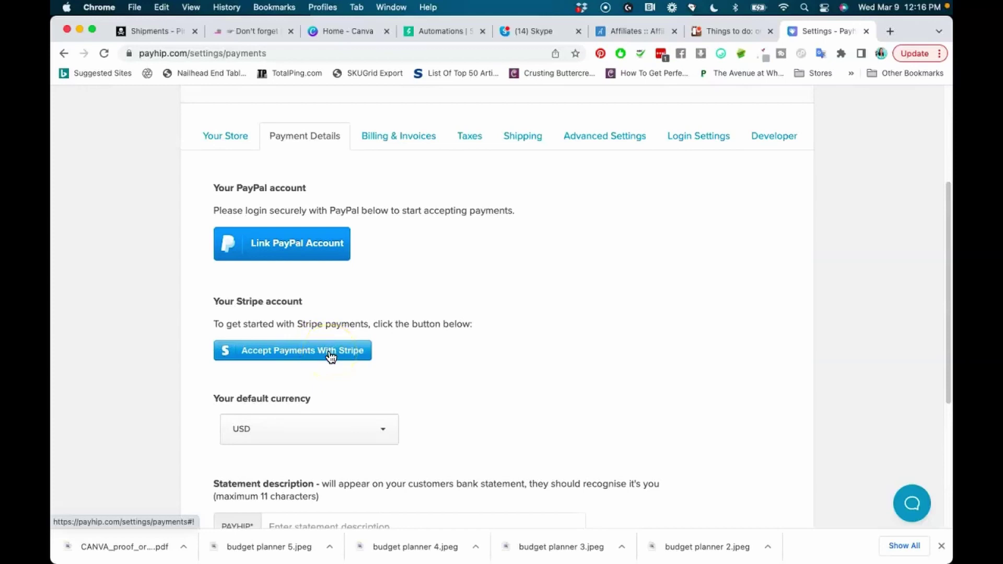
click(443, 351)
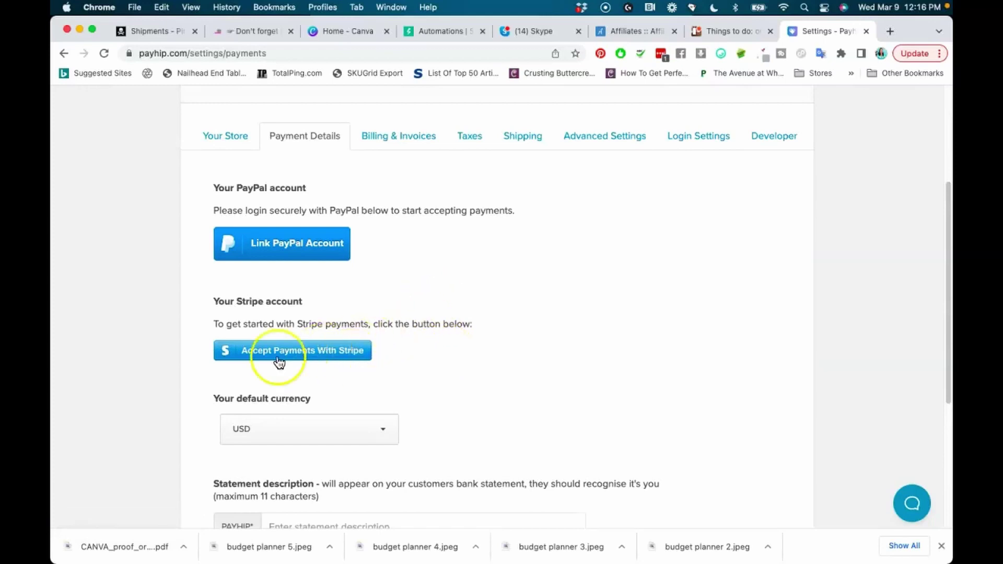
scroll(445, 339, down, 1)
scroll(445, 342, down, 3)
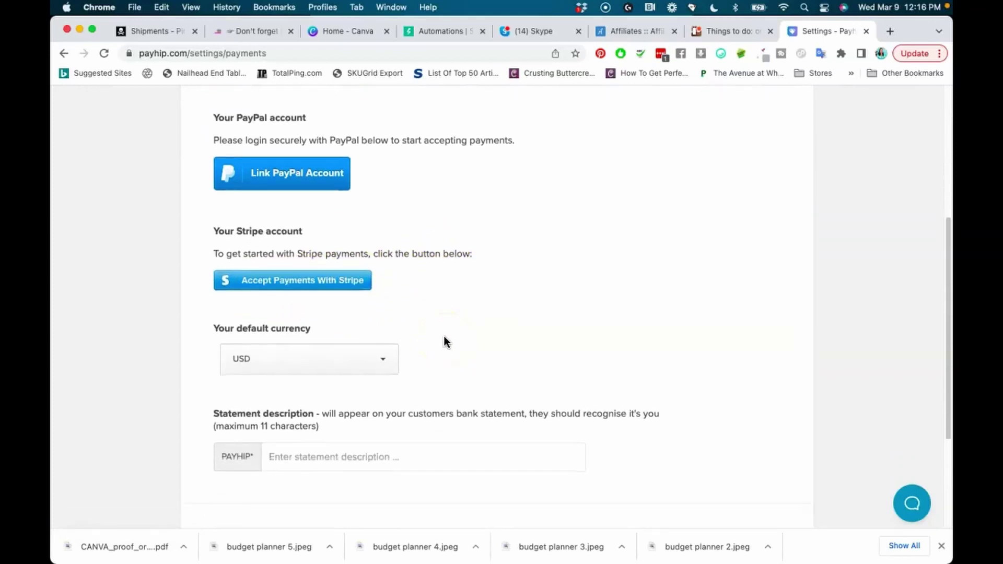
scroll(444, 342, up, 1)
scroll(444, 339, up, 1)
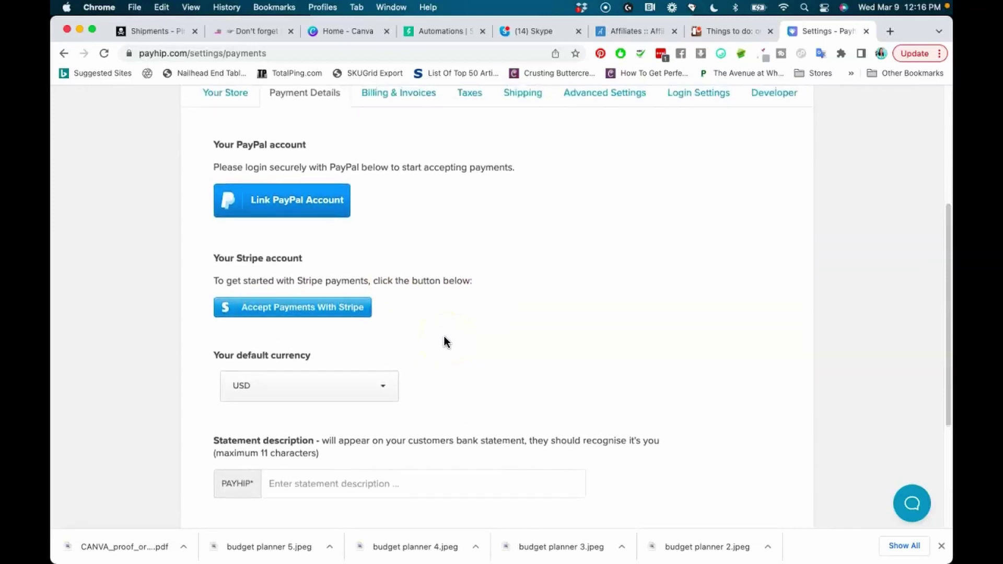
click(439, 332)
scroll(439, 333, down, 2)
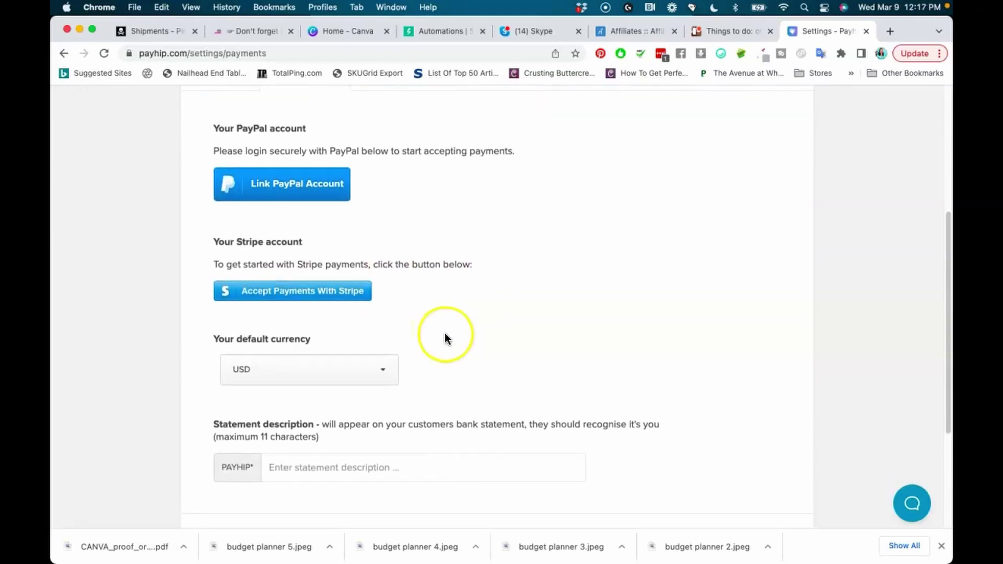
scroll(444, 333, down, 5)
click(298, 289)
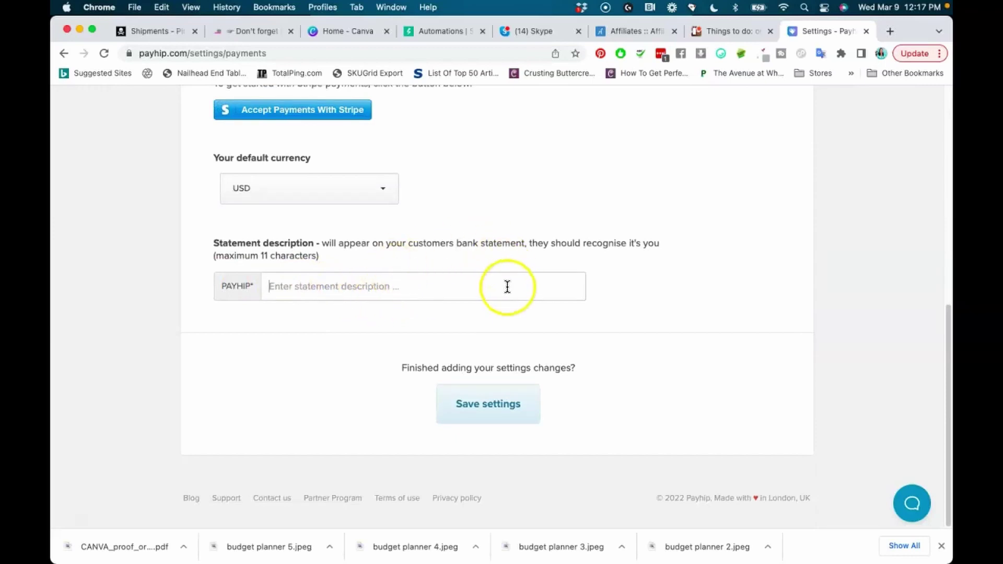
scroll(527, 309, up, 8)
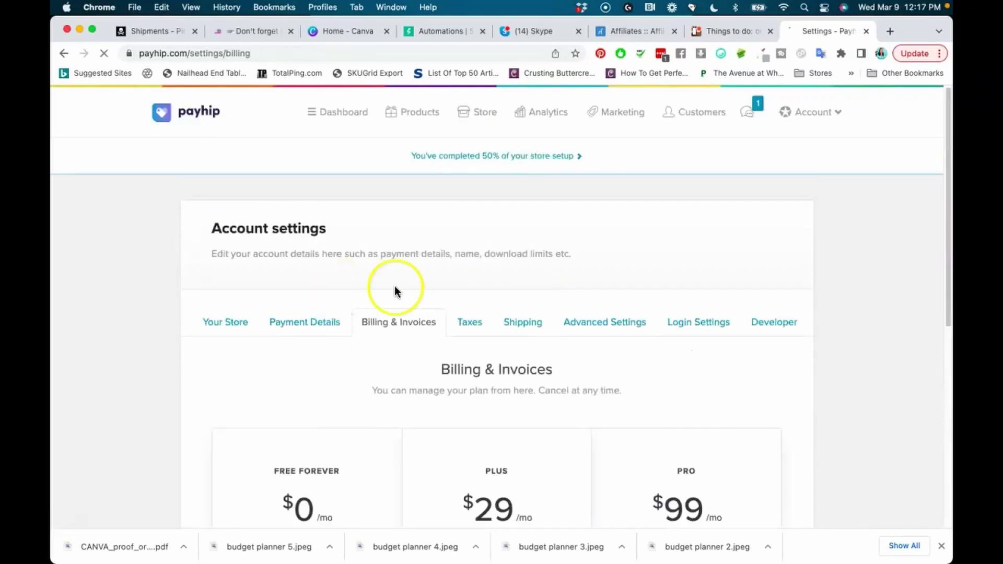
- Go to Shipping settings, review the ship-from address, and start a new Worldwide destination region
click(498, 321)
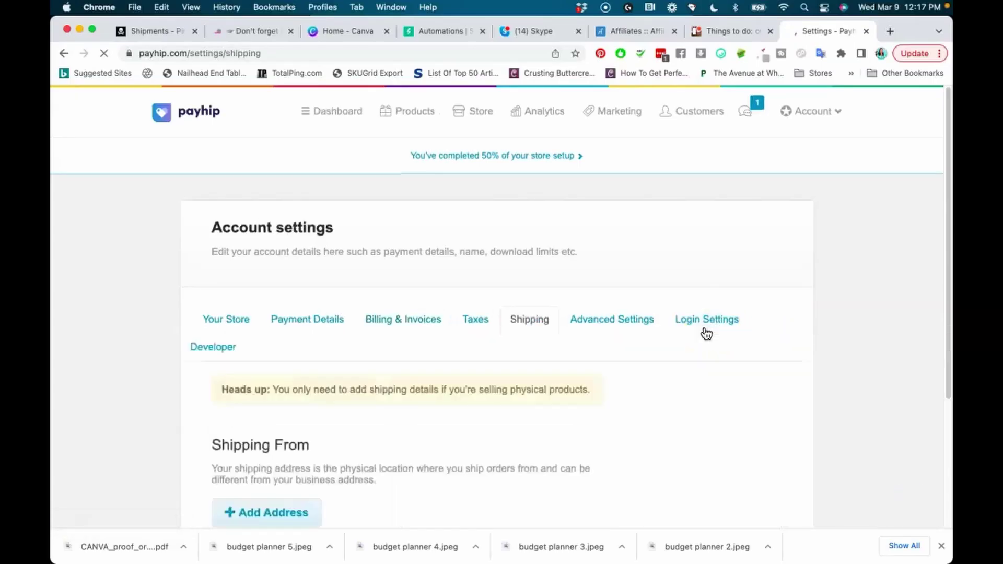
scroll(705, 332, down, 1)
scroll(706, 333, down, 4)
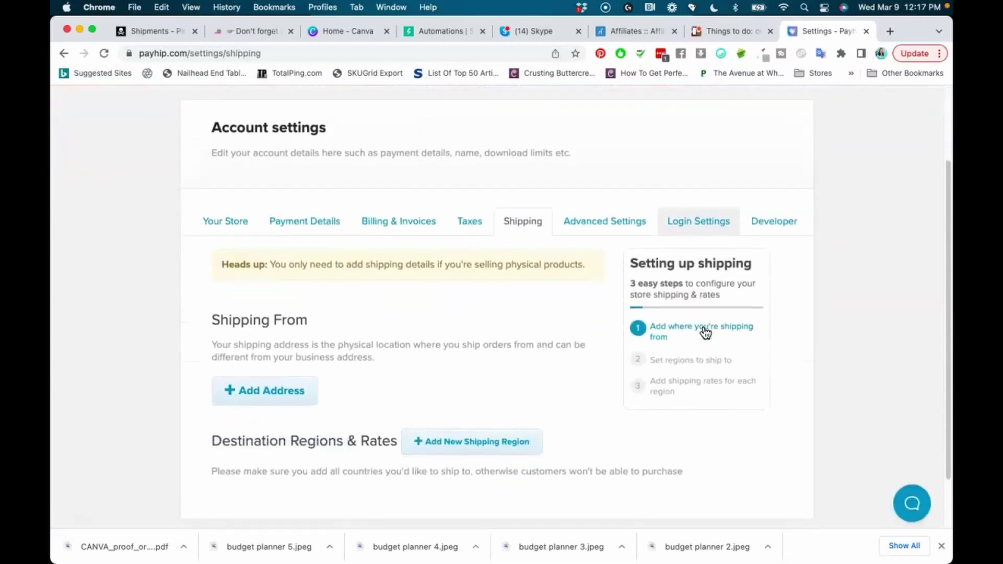
click(270, 379)
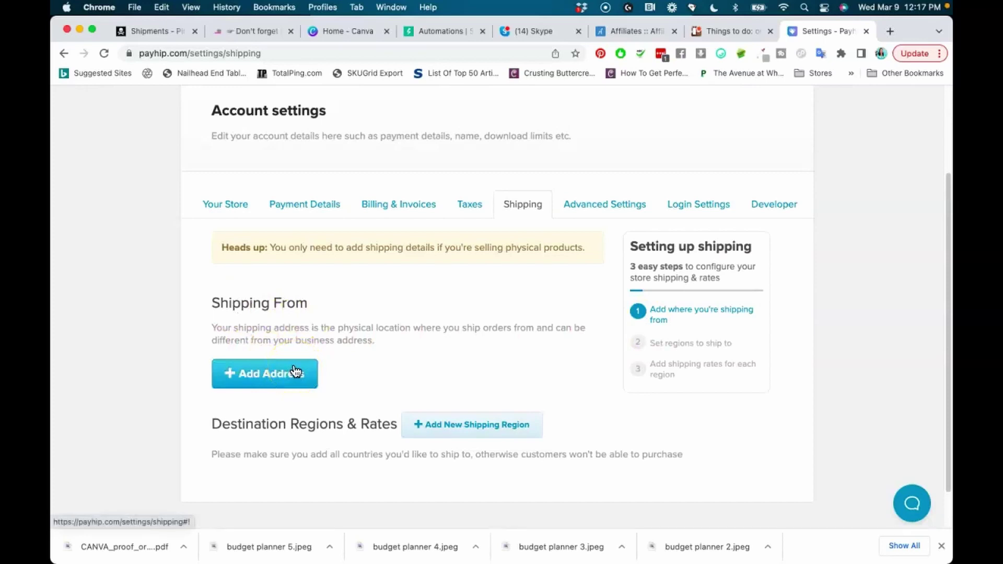
click(303, 376)
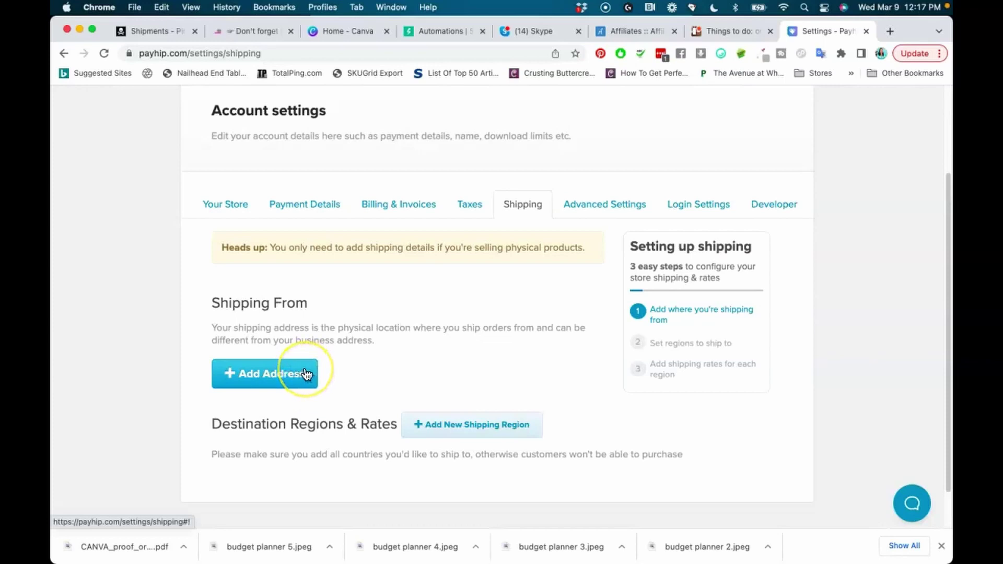
click(476, 424)
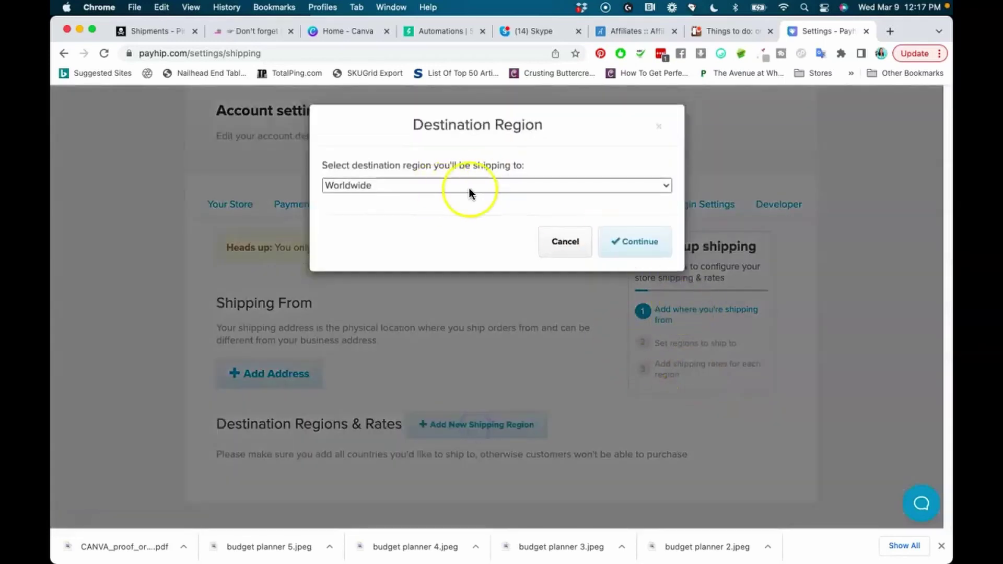
- Pick United States from the destination country list and continue to its shipping rate
click(469, 190)
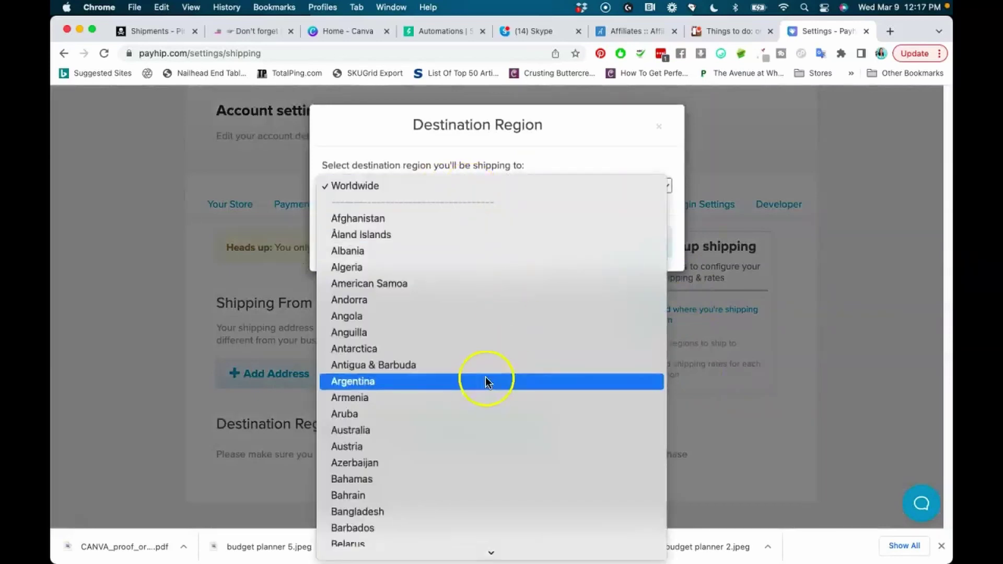
scroll(485, 377, down, 20)
scroll(469, 372, down, 20)
scroll(469, 373, down, 20)
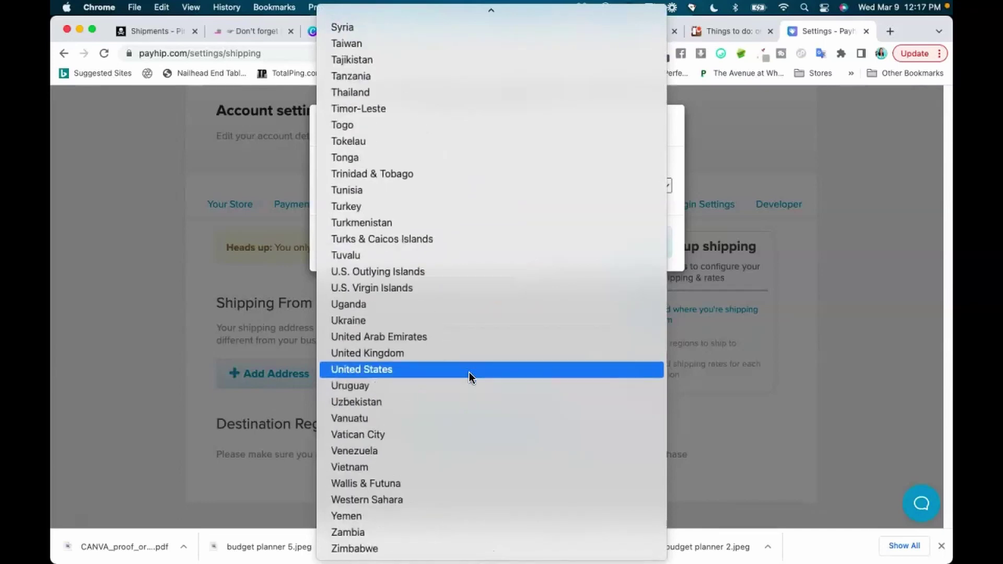
click(438, 371)
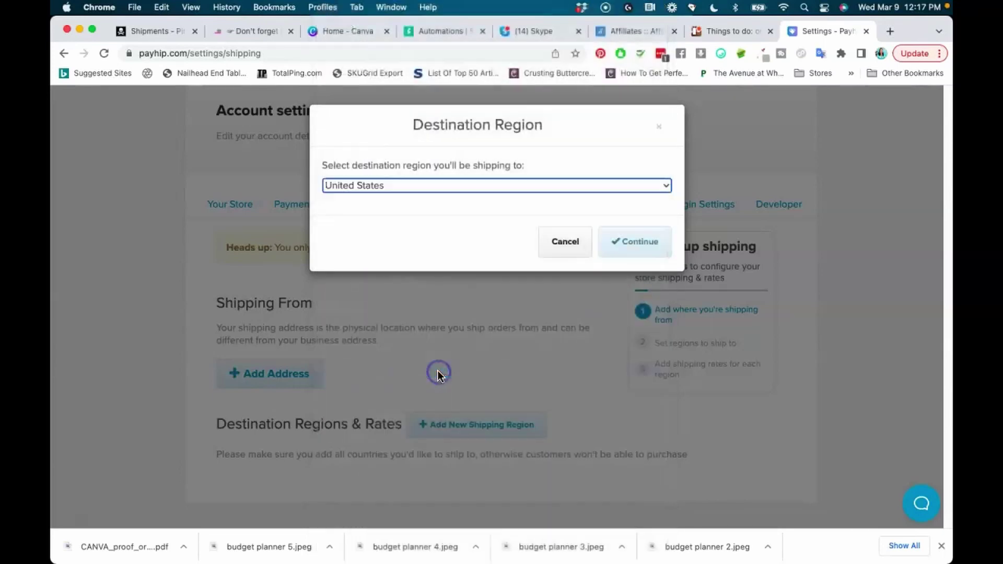
click(663, 231)
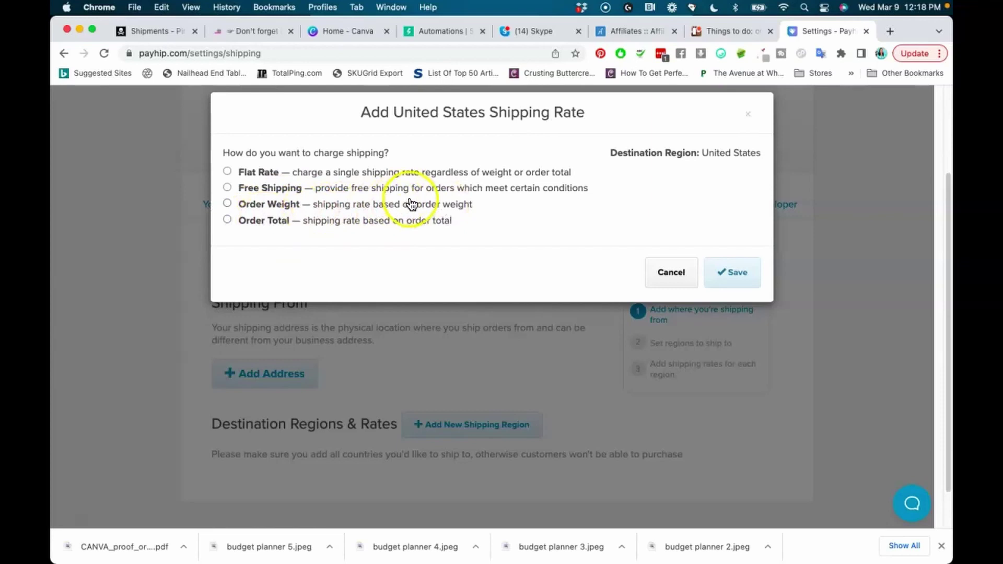
- Save a Flat Rate Ground Shipping rate of $6.95 per order for United States
click(228, 188)
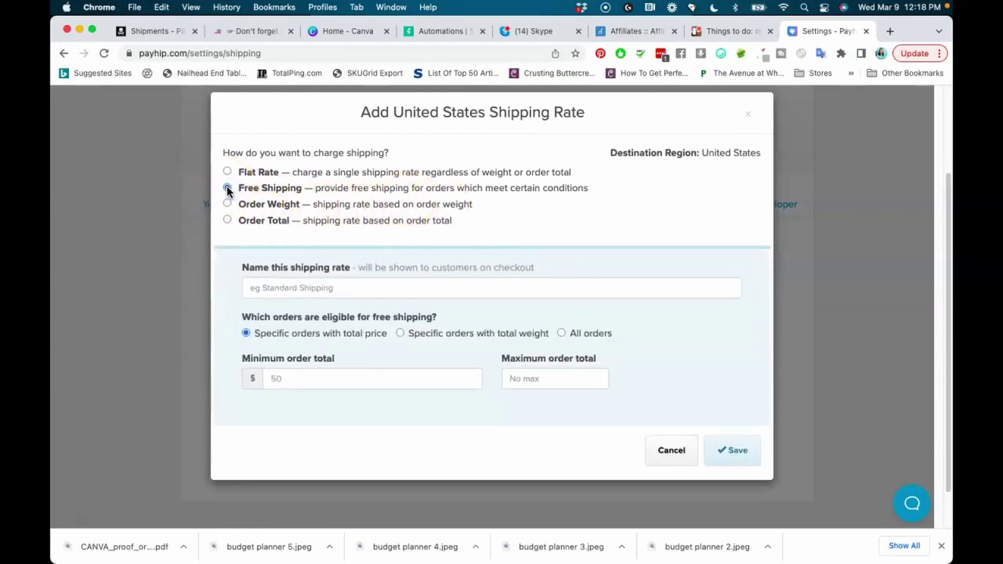
click(227, 171)
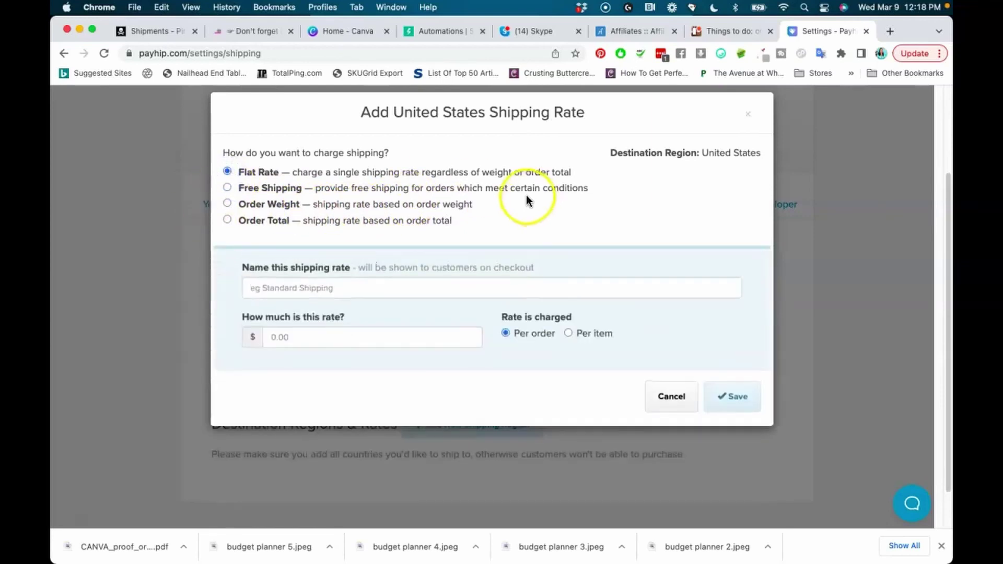
click(296, 287)
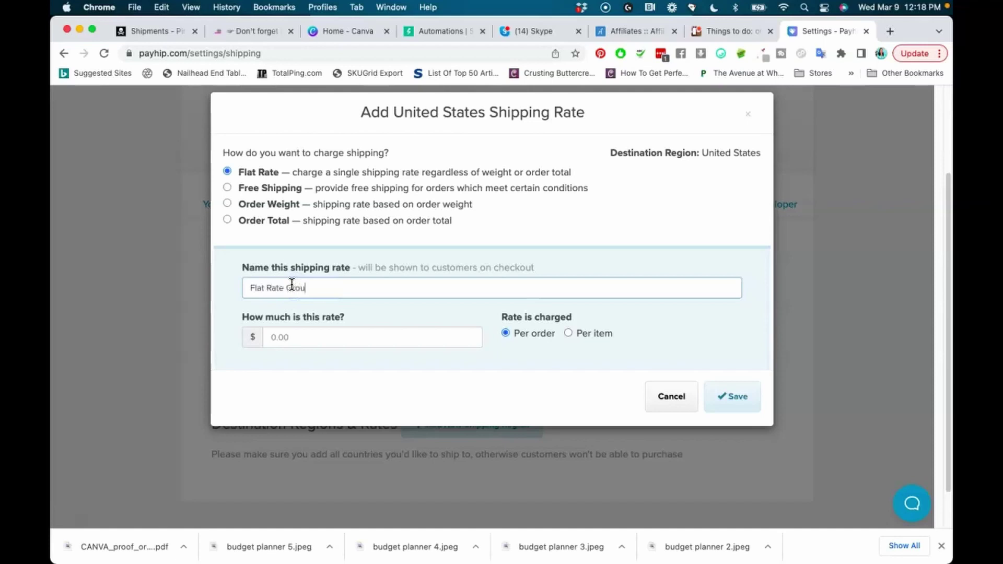
click(321, 315)
click(333, 337)
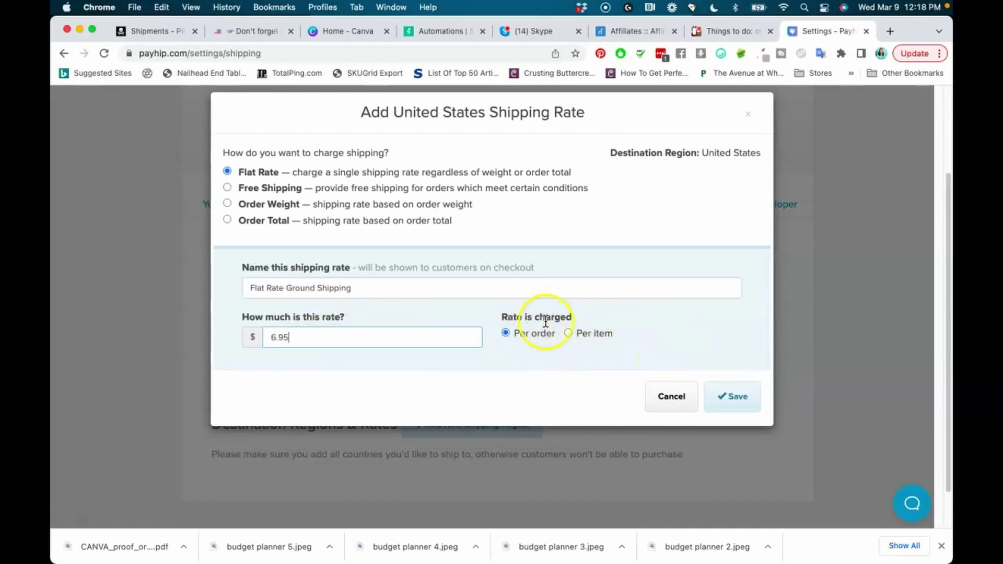
click(736, 397)
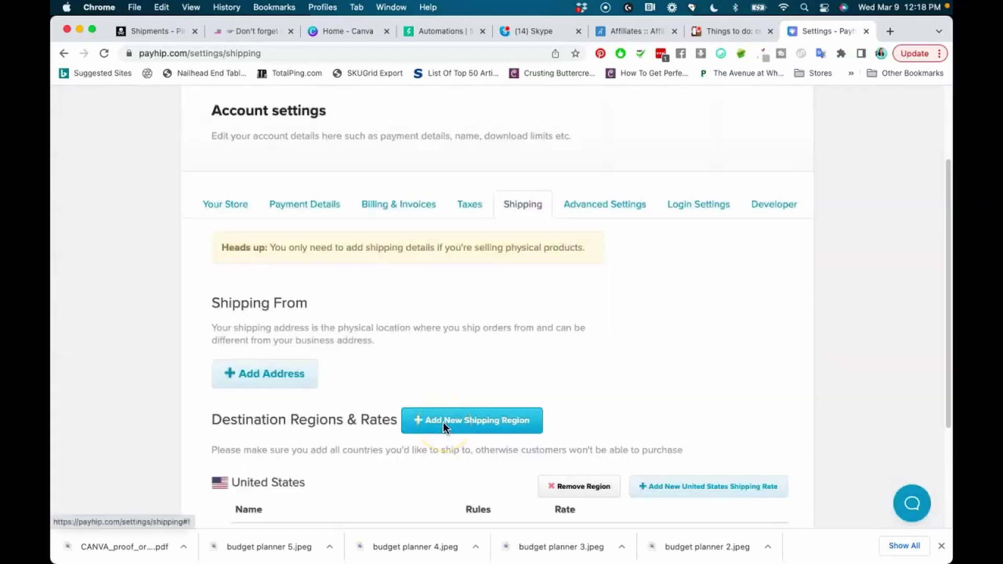
scroll(470, 418, down, 3)
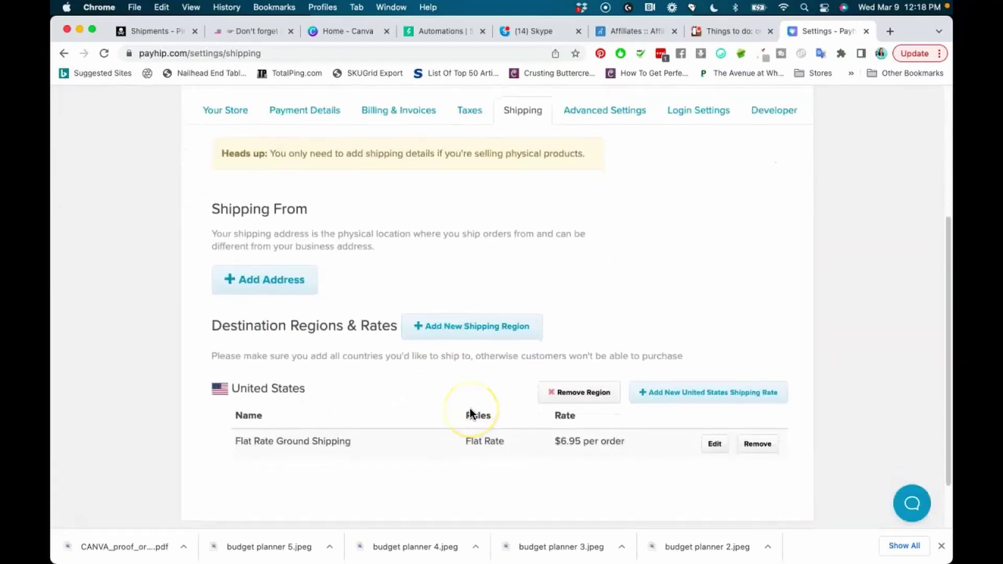
scroll(470, 412, up, 5)
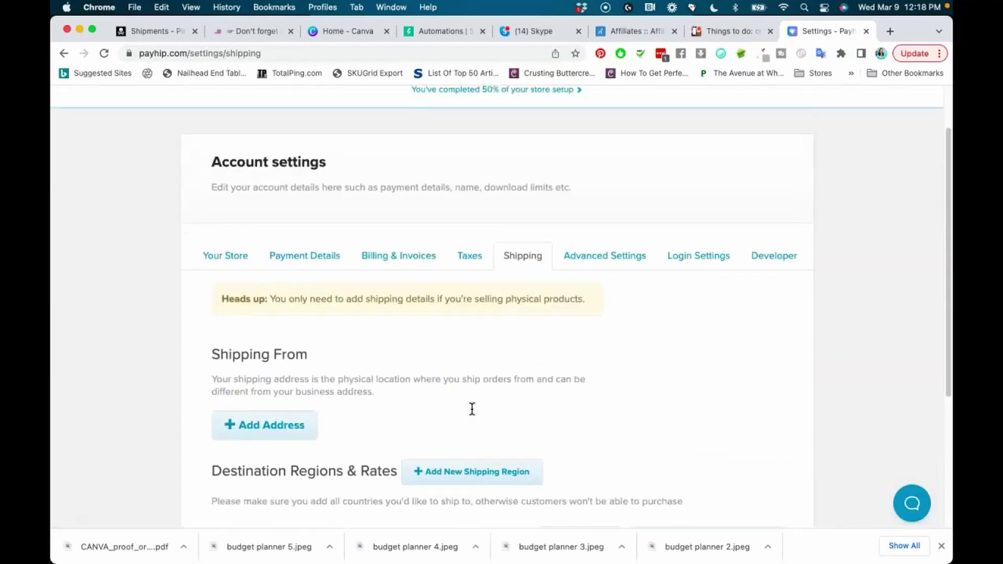
- Review the Advanced Settings options, including the Facebook Pixel ID field
click(617, 267)
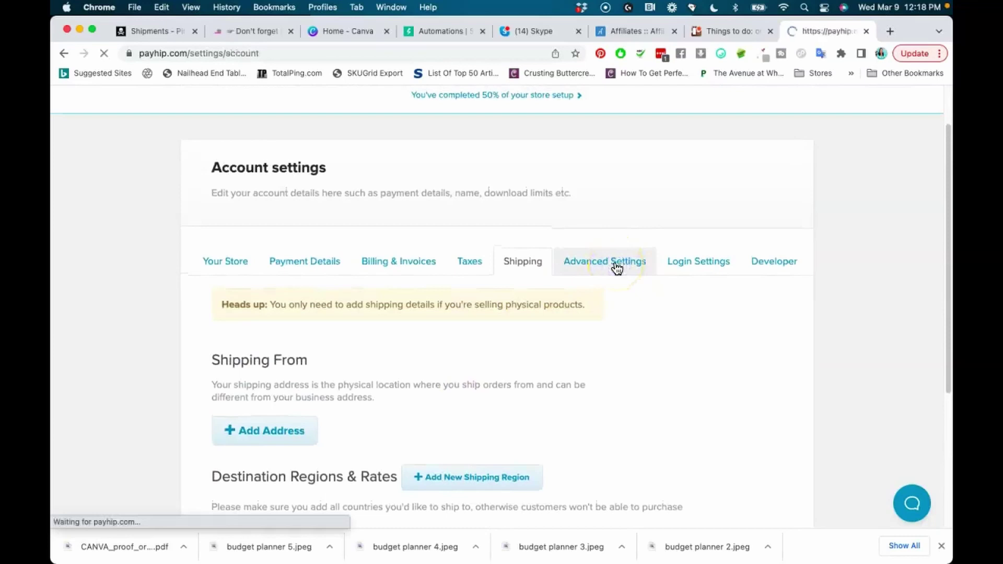
scroll(632, 286, down, 5)
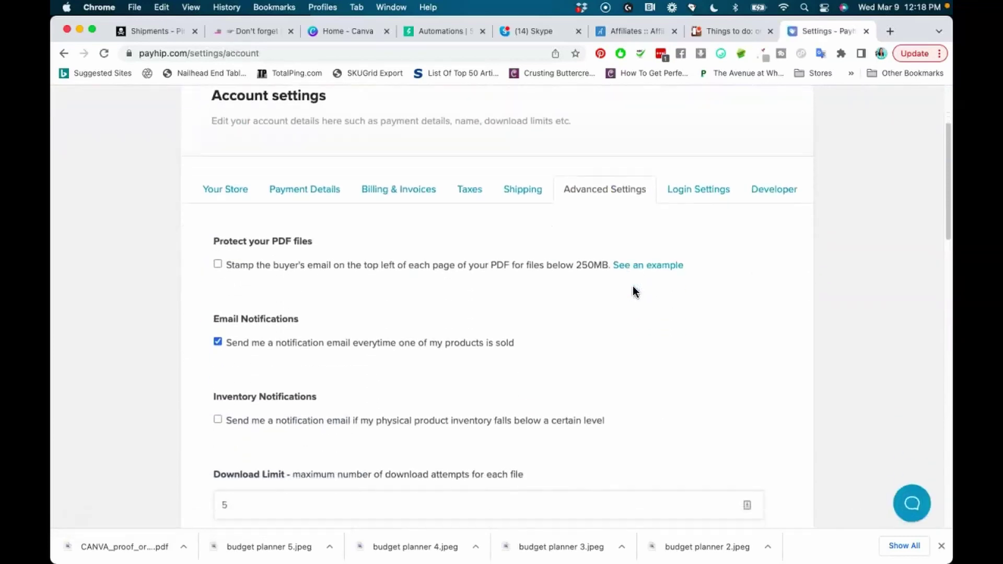
scroll(632, 286, up, 5)
click(764, 323)
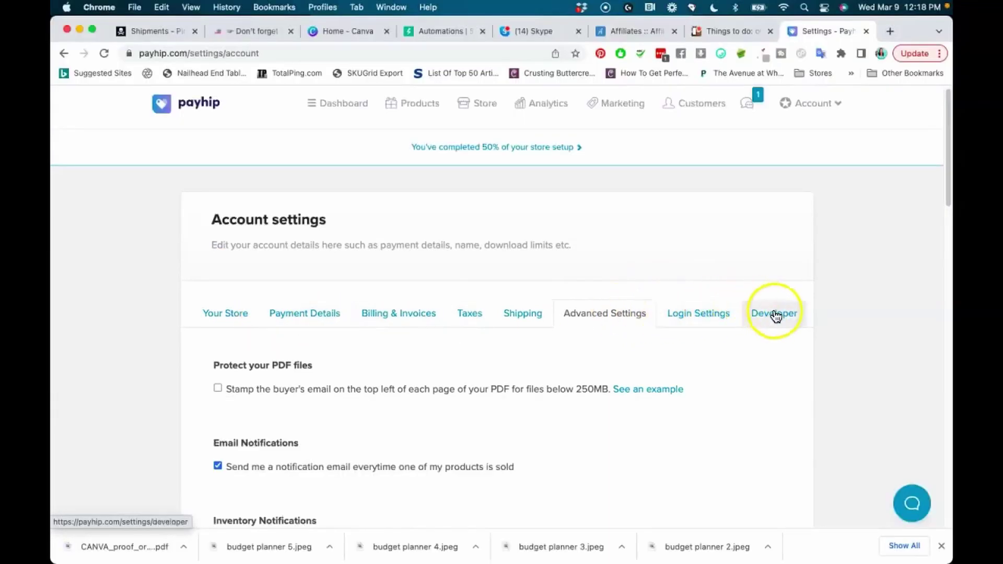
scroll(262, 320, down, 5)
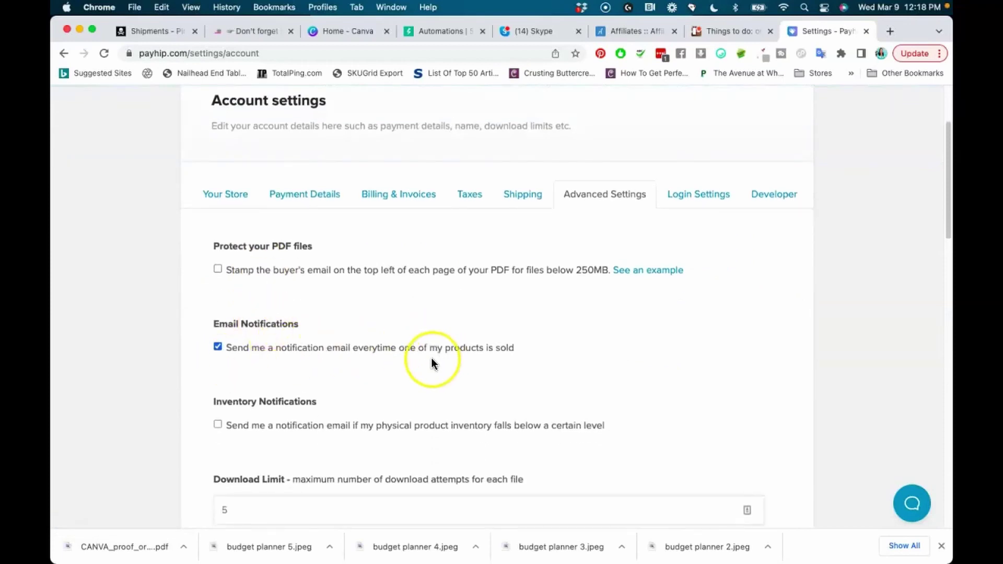
scroll(518, 348, down, 3)
scroll(518, 350, down, 14)
click(293, 272)
scroll(565, 299, down, 4)
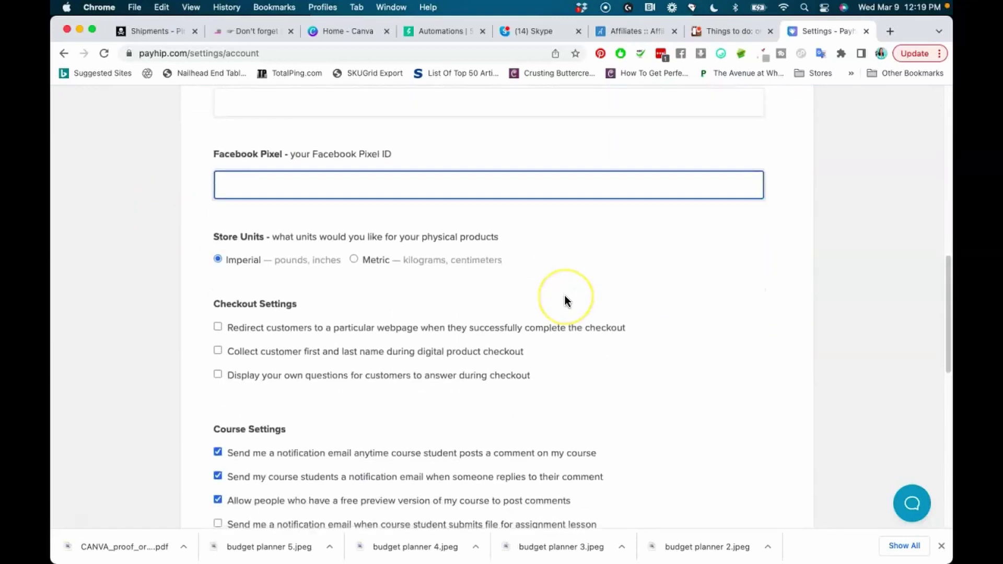
scroll(566, 296, up, 20)
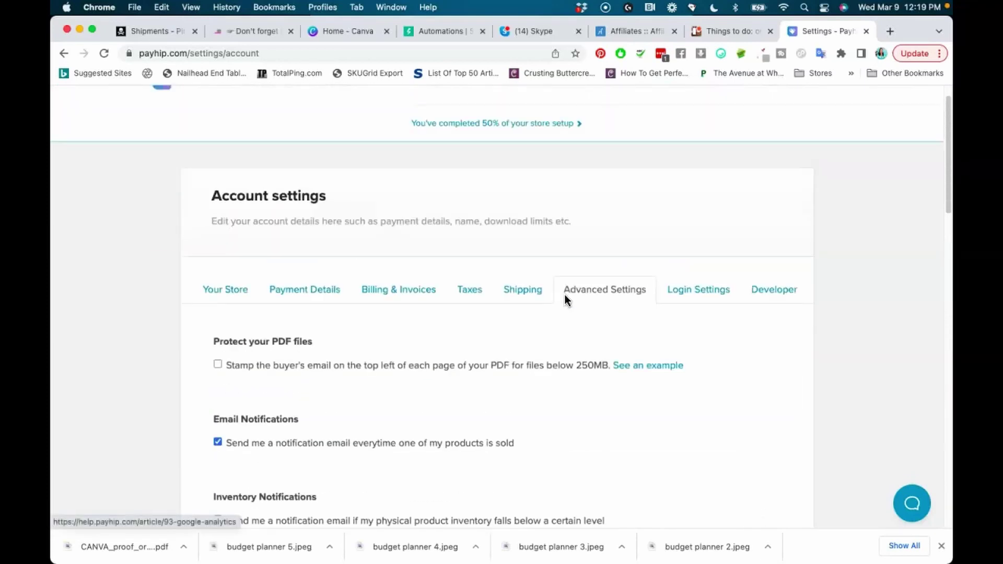
scroll(565, 295, up, 2)
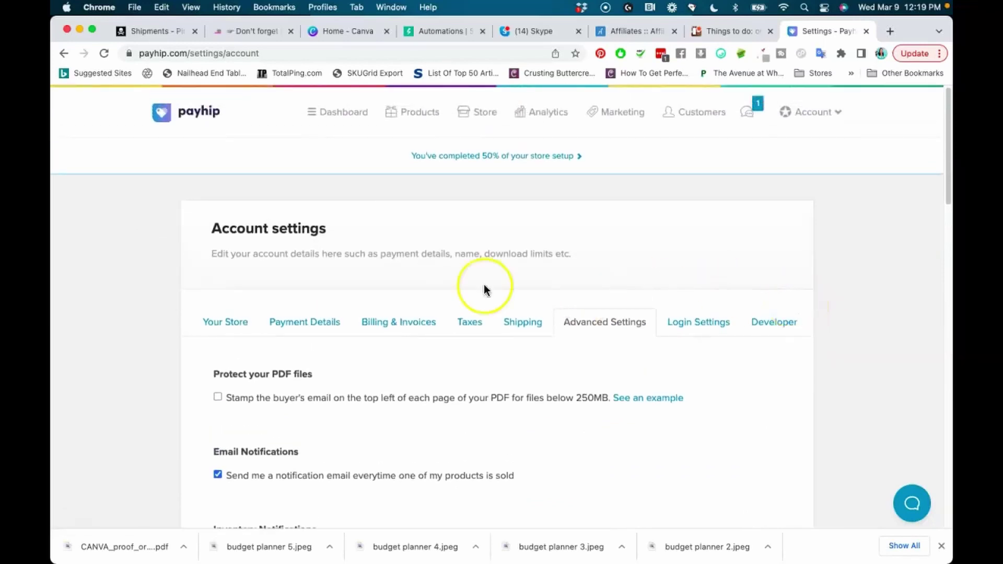
- Show the Developer settings with the API key and empty Ping Endpoint field
click(763, 321)
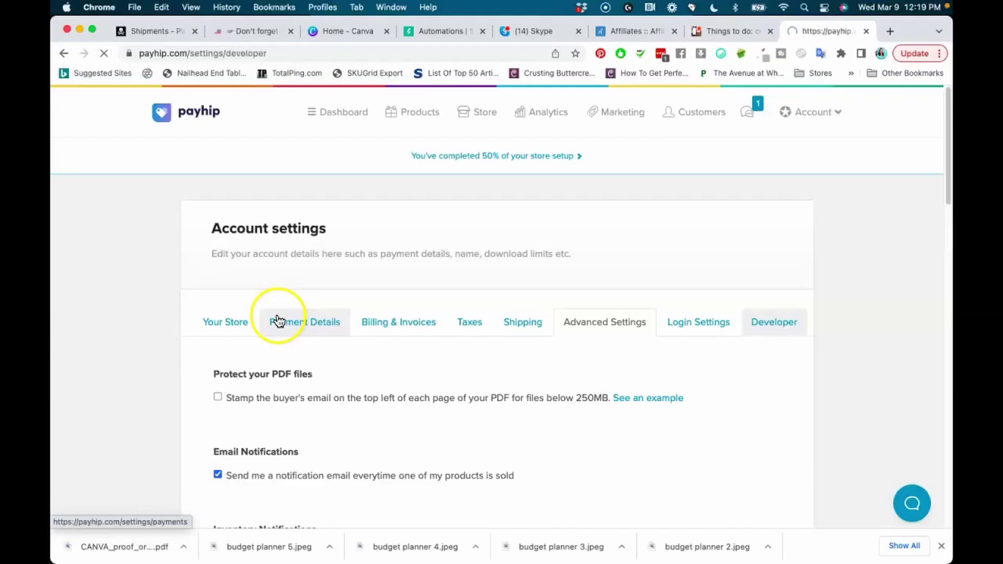
scroll(405, 288, down, 3)
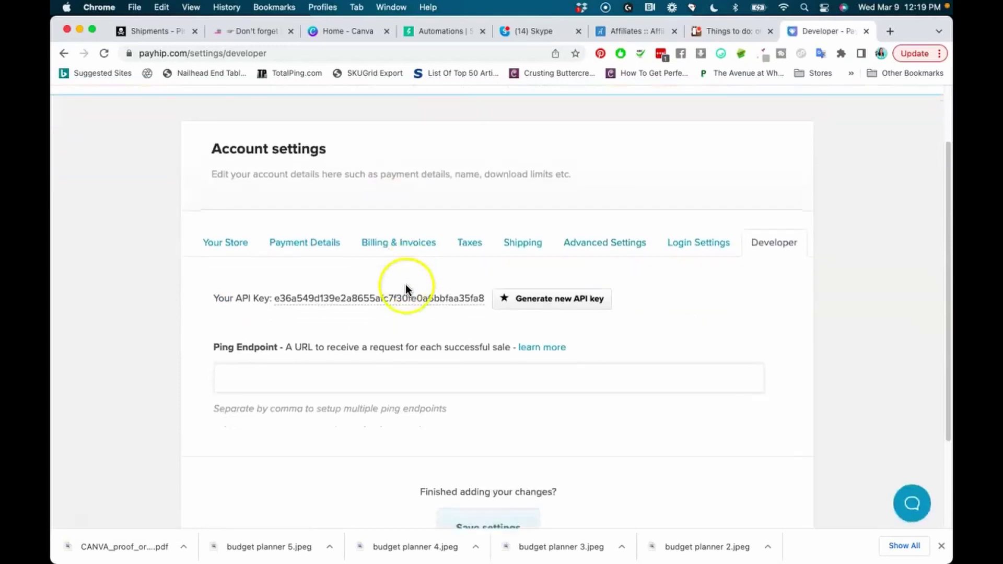
scroll(415, 353, down, 2)
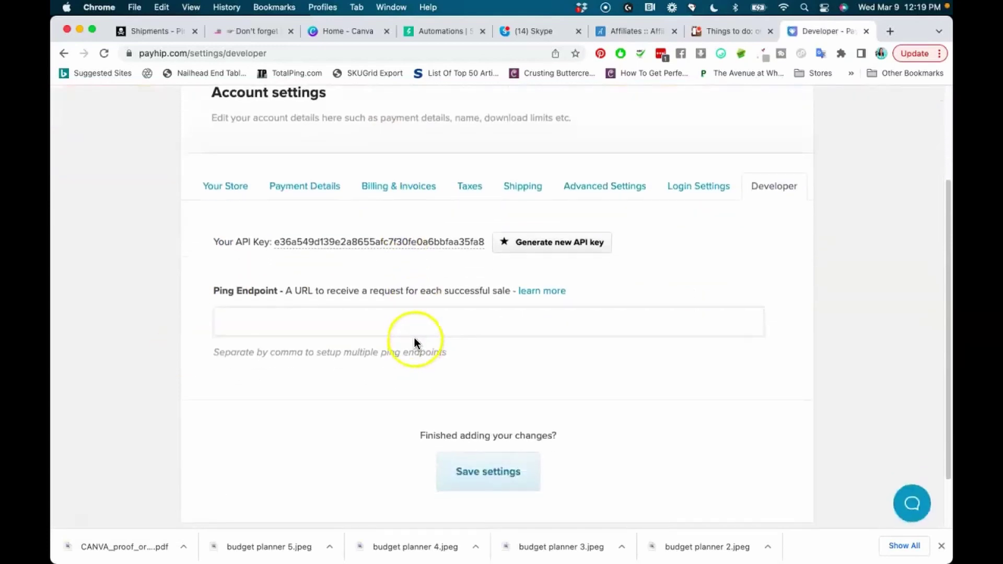
scroll(415, 340, up, 4)
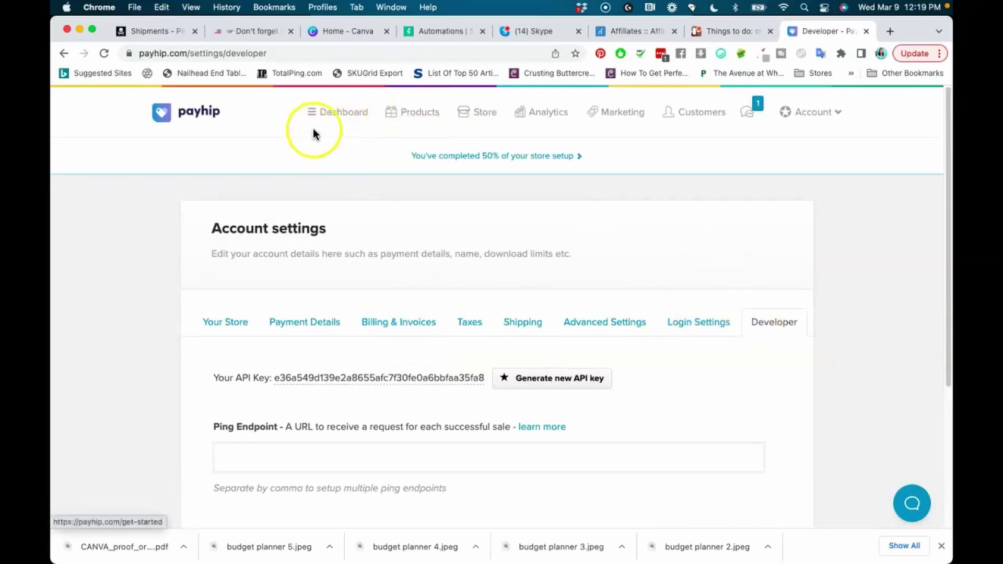
- Check the store setup progress on the Dashboard
click(329, 116)
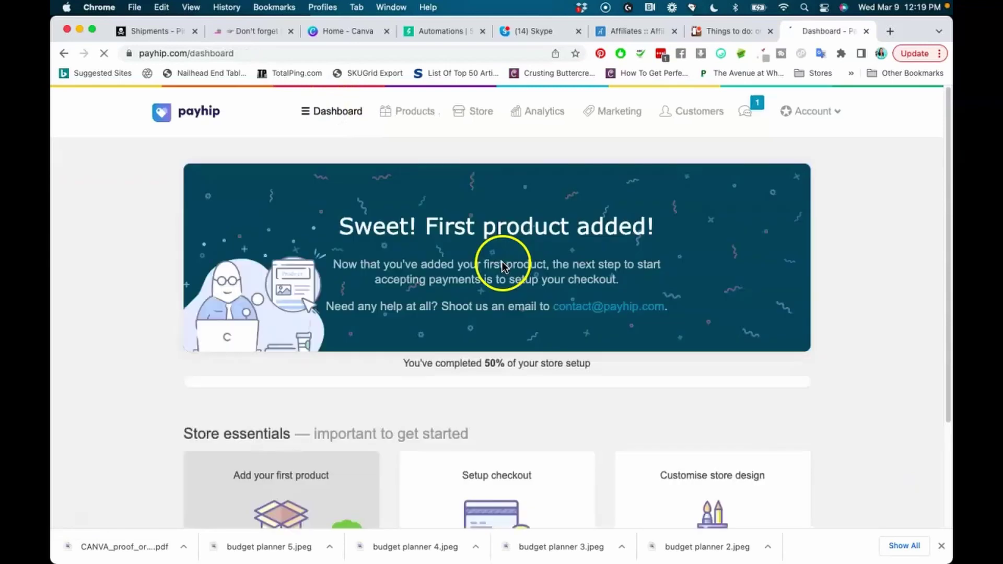
scroll(662, 233, down, 2)
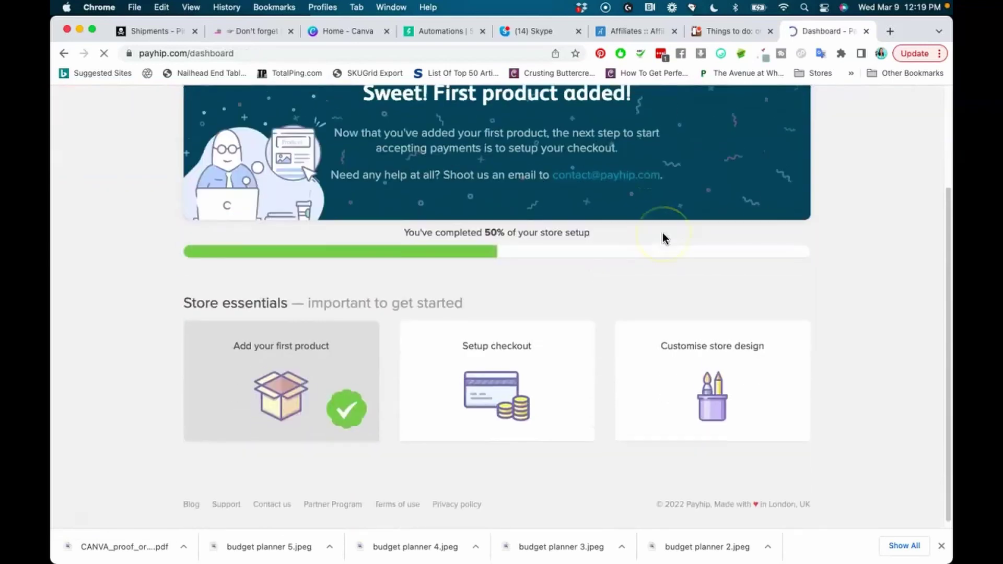
scroll(662, 233, up, 2)
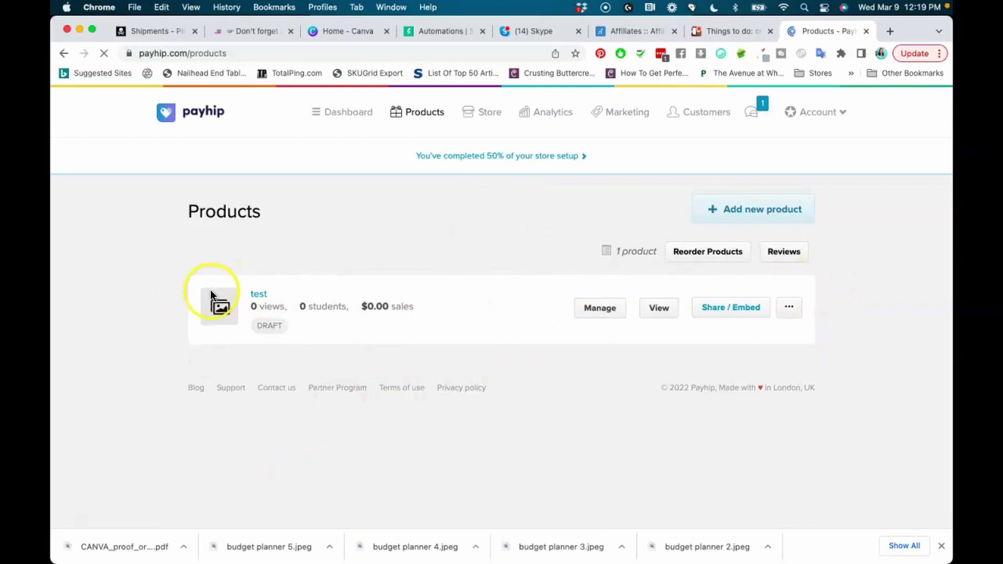
- View the test product's Share / Embed options, then the Blog Posts and Domains settings
click(732, 309)
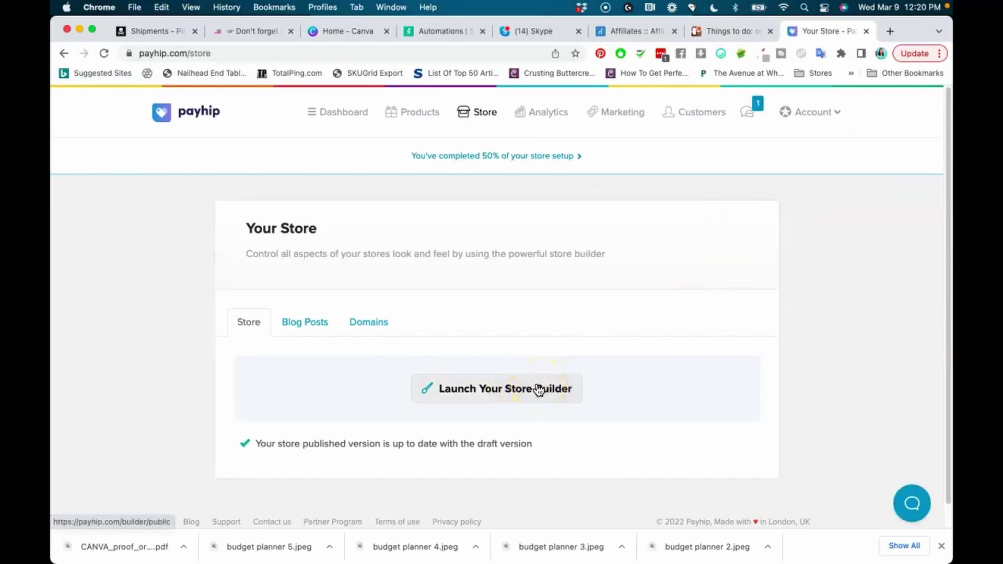
click(316, 323)
click(374, 319)
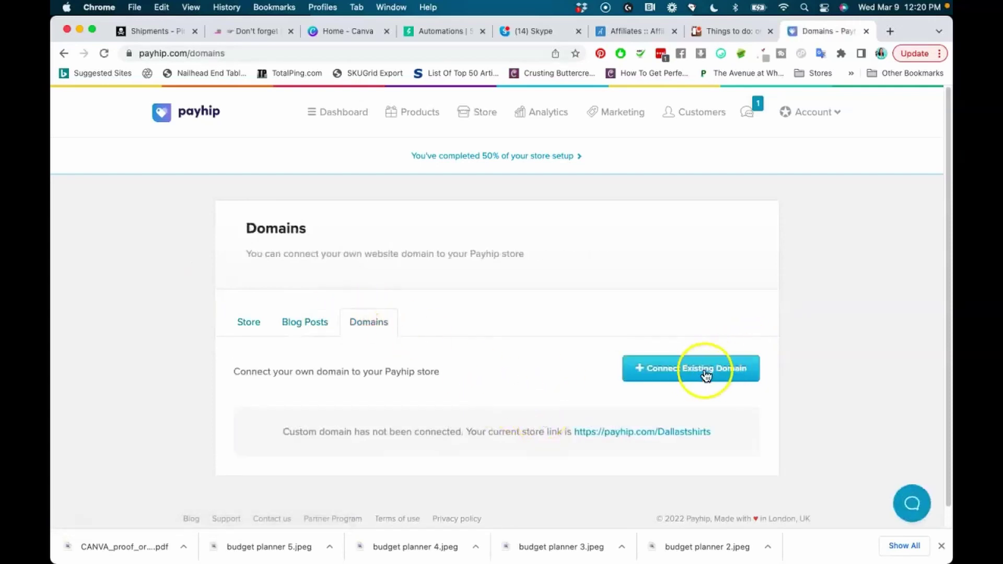
- Return to the Store settings and start loading the store builder
click(255, 330)
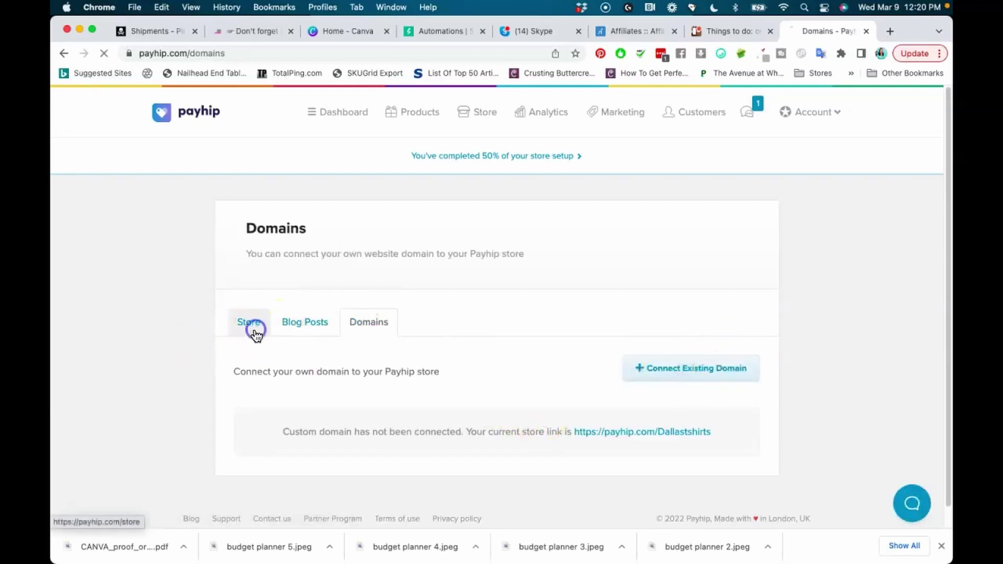
click(484, 387)
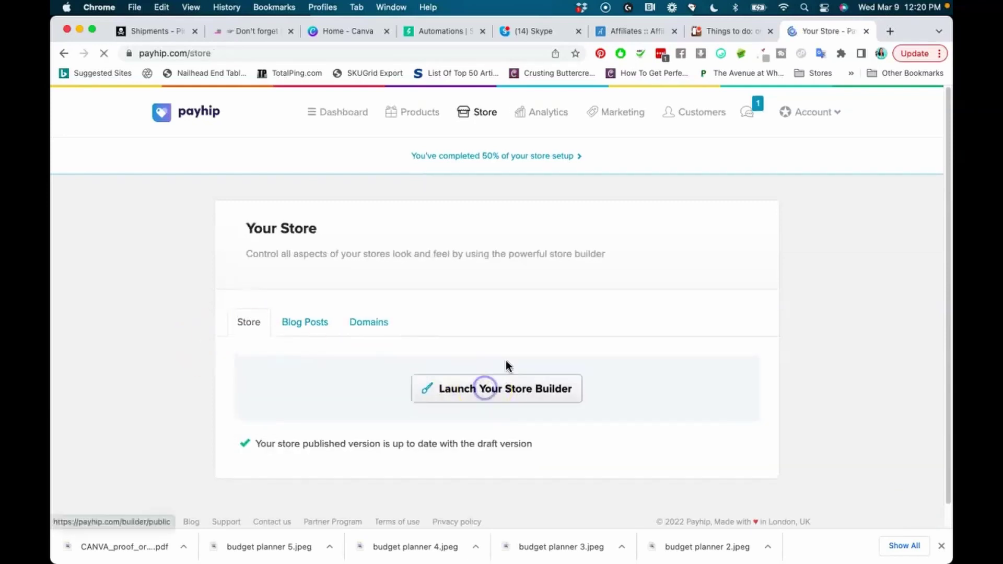
click(513, 328)
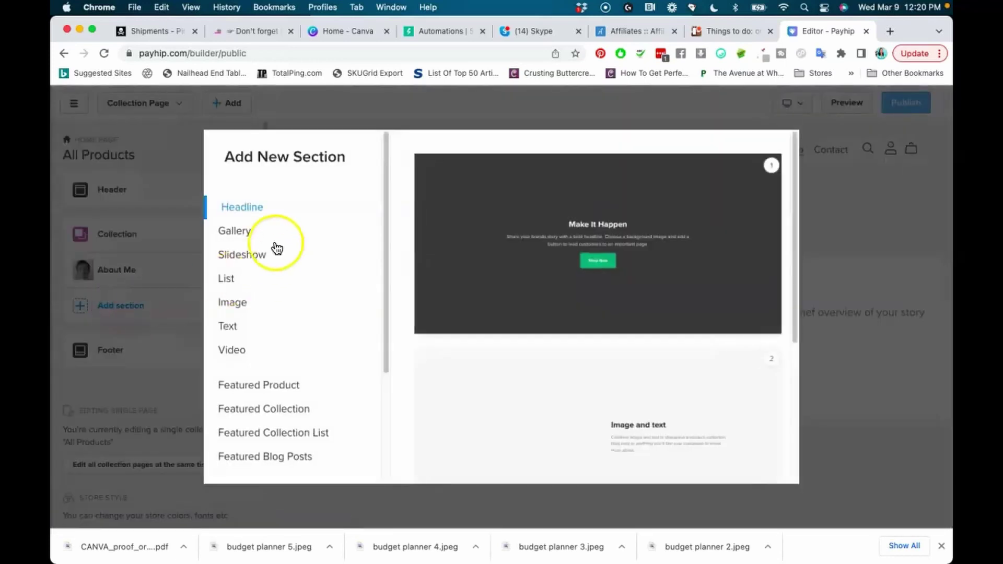
- Browse the Add New Section types for All Products, then dismiss the list
scroll(244, 388, down, 5)
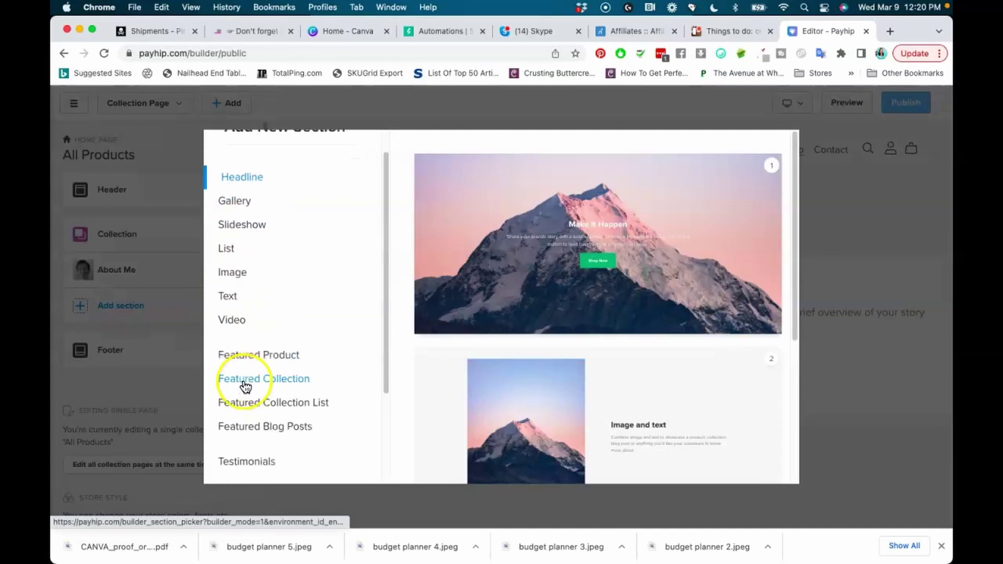
scroll(246, 387, up, 3)
scroll(248, 384, down, 2)
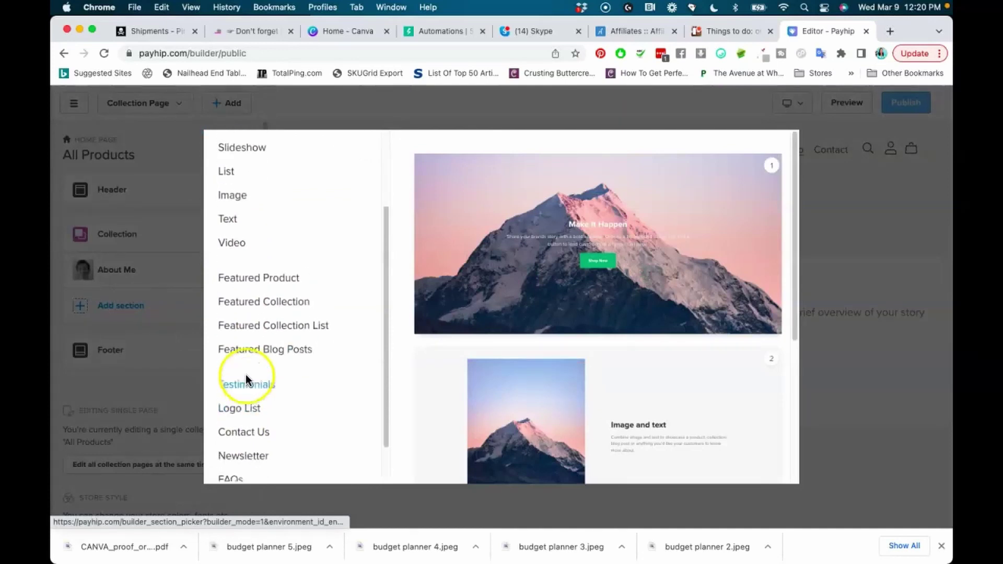
scroll(292, 379, down, 1)
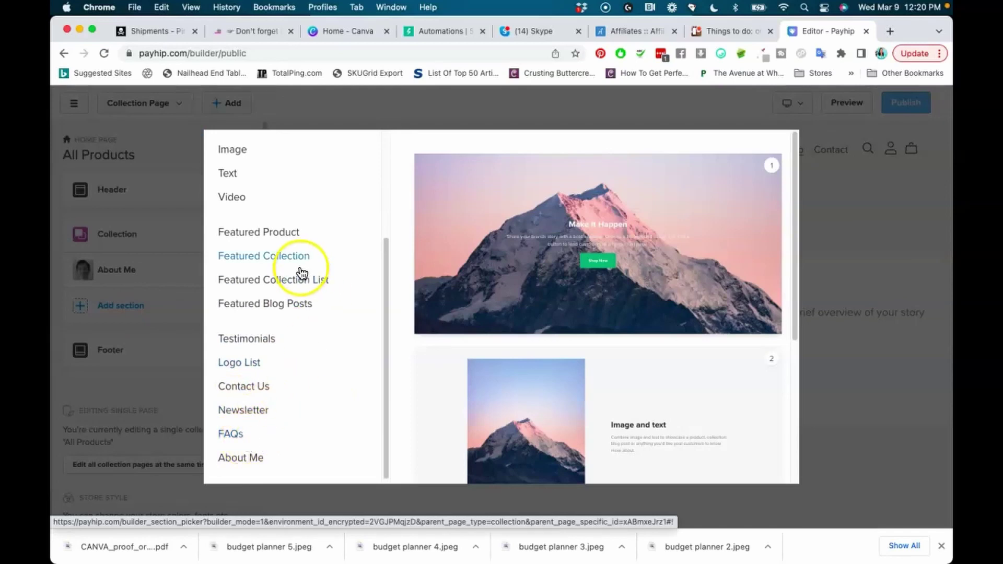
scroll(279, 266, up, 3)
scroll(300, 295, up, 3)
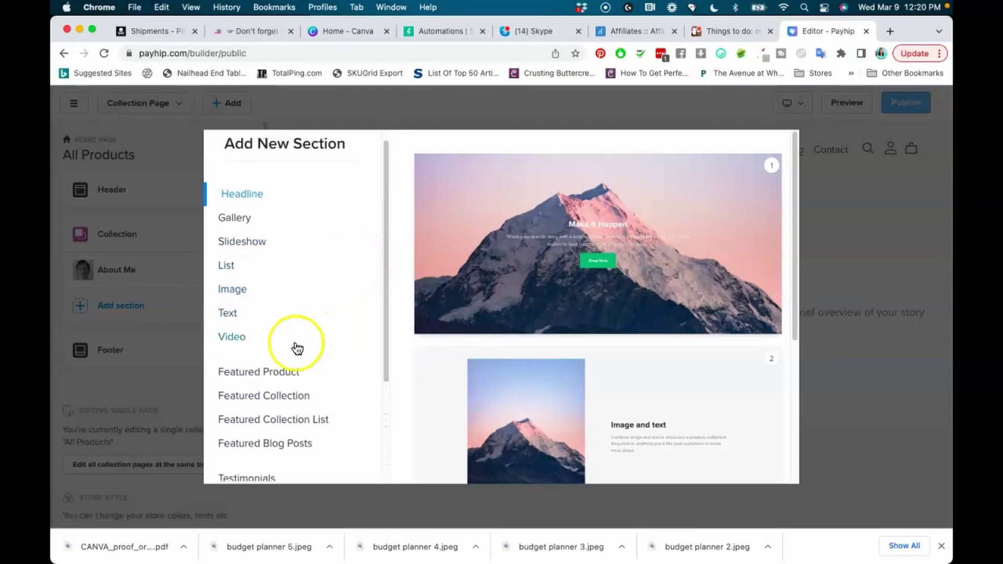
click(860, 233)
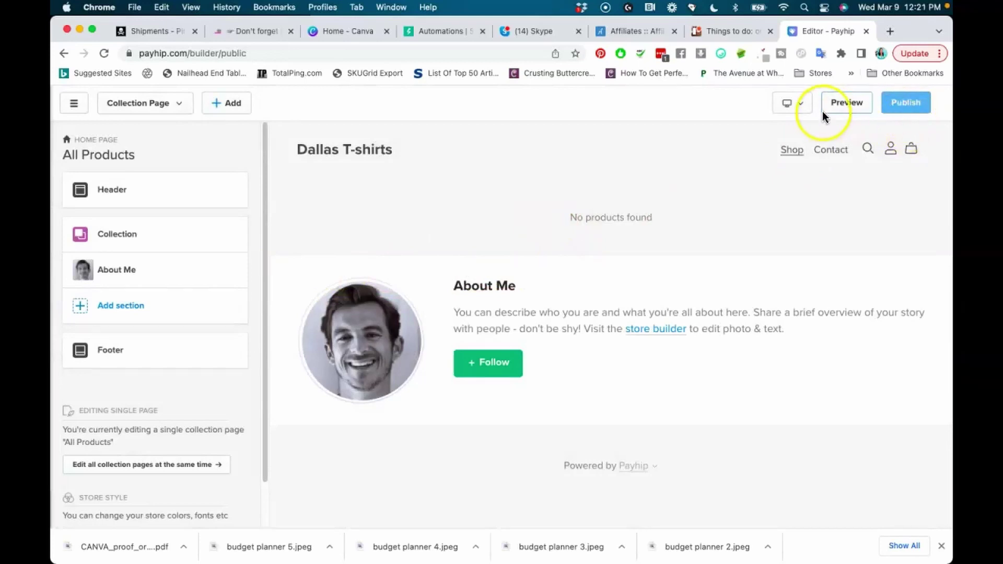
- Check the desktop/mobile preview options, then go back to the Your Store page
click(801, 109)
click(634, 146)
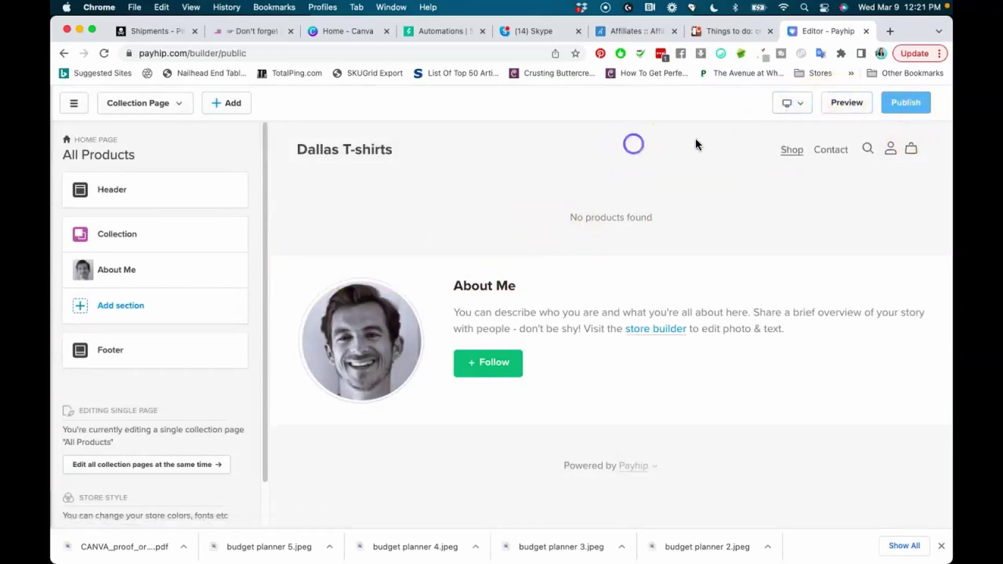
key(super+bracketleft)
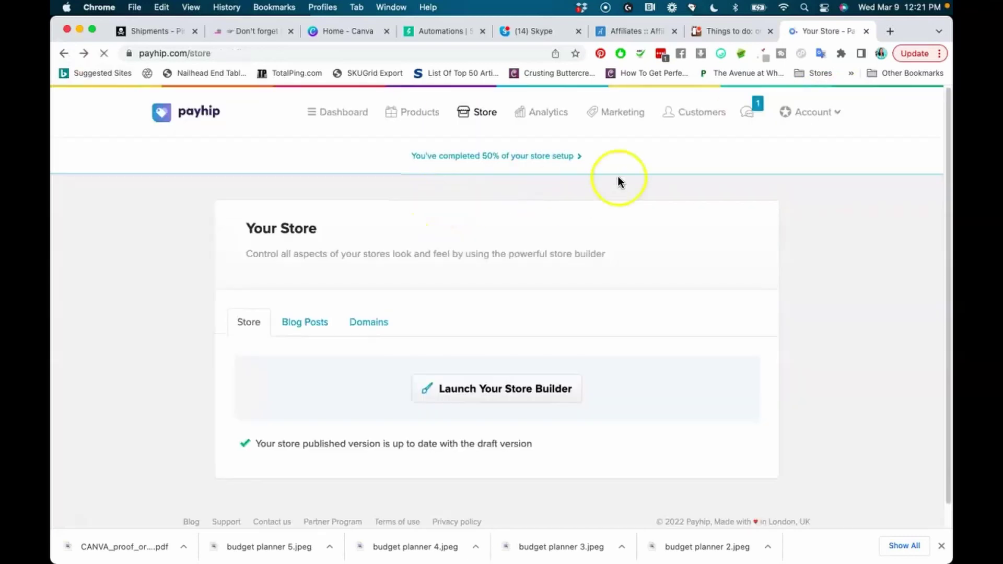
click(538, 111)
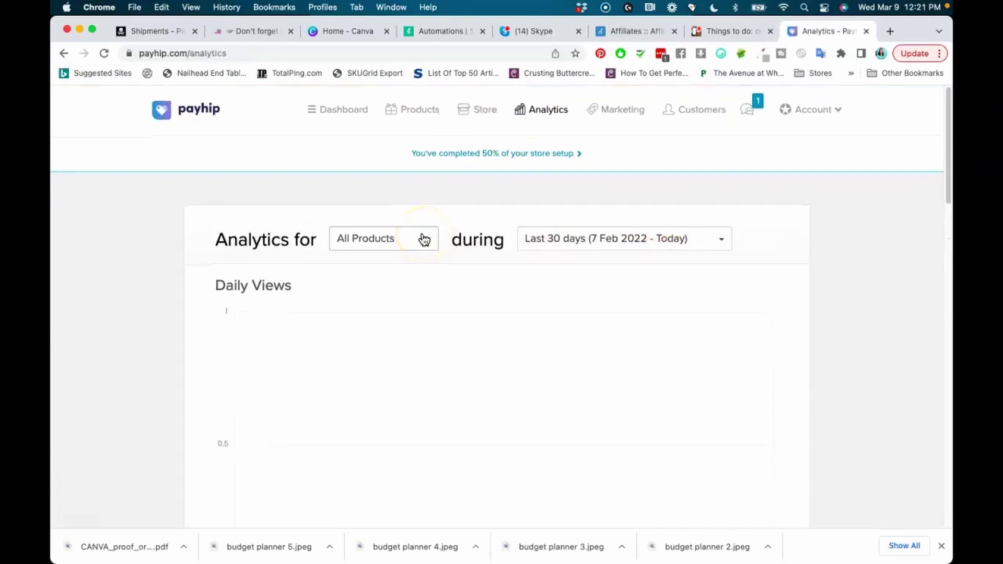
scroll(409, 247, down, 1)
scroll(410, 244, down, 5)
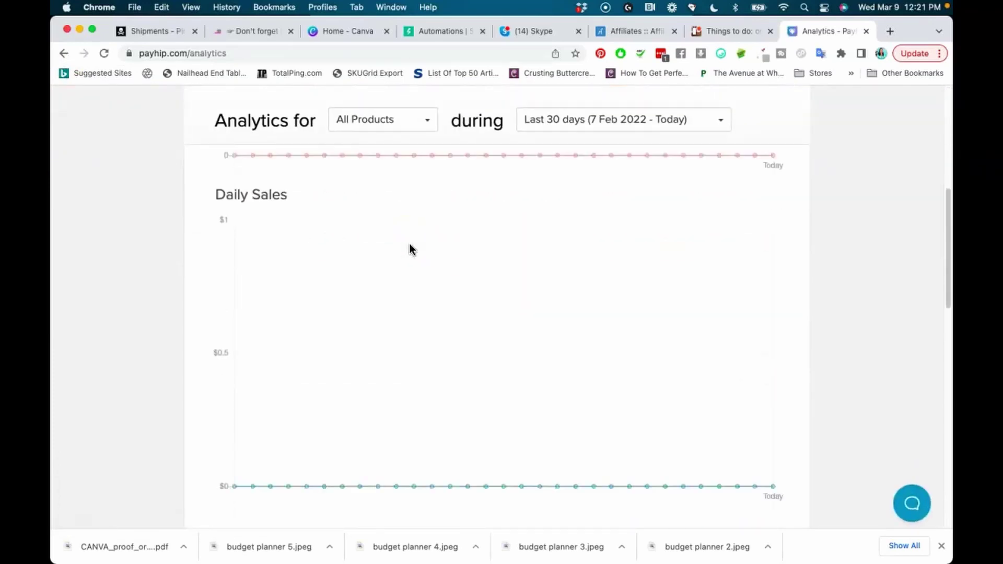
scroll(409, 243, up, 5)
scroll(409, 243, down, 6)
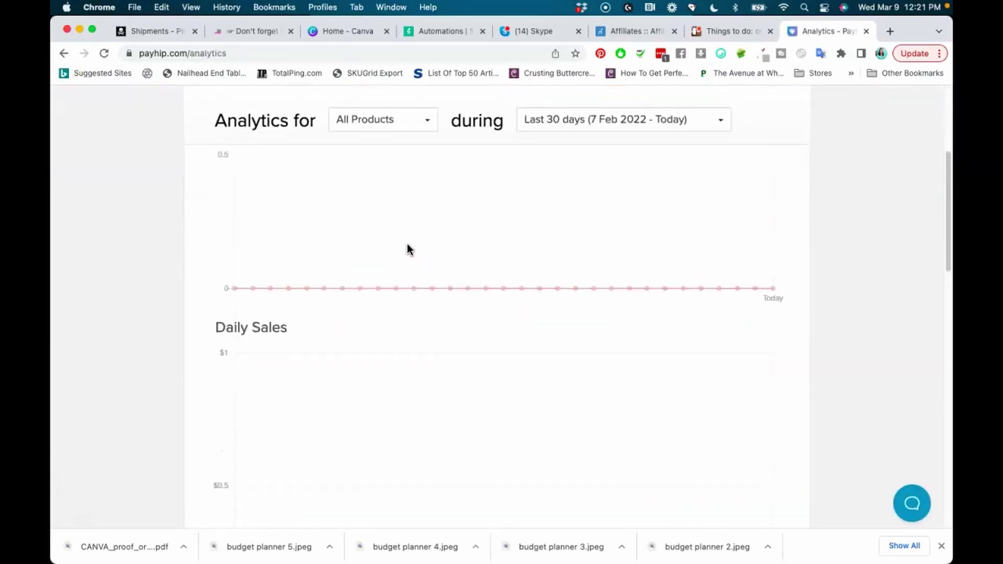
scroll(406, 242, down, 6)
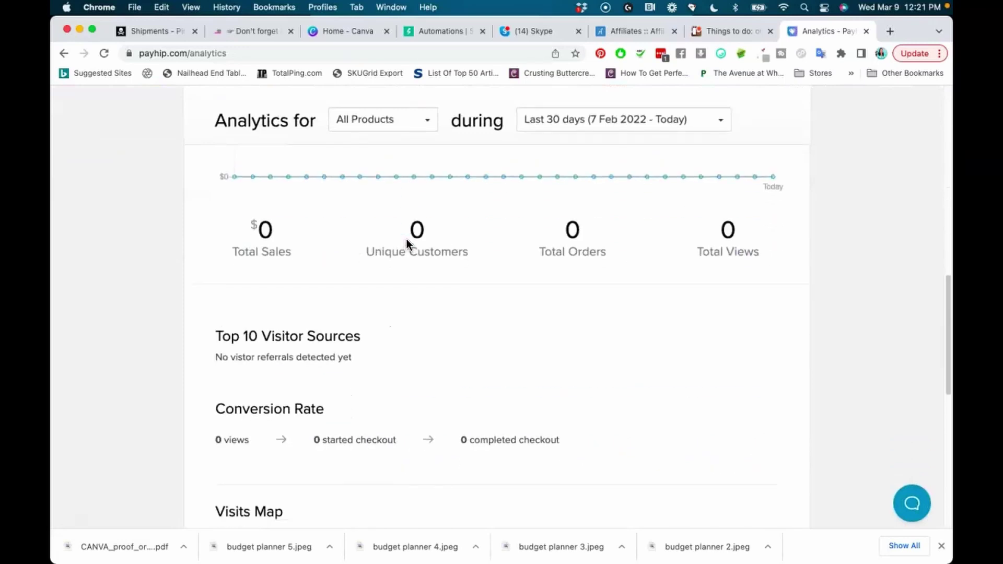
click(296, 242)
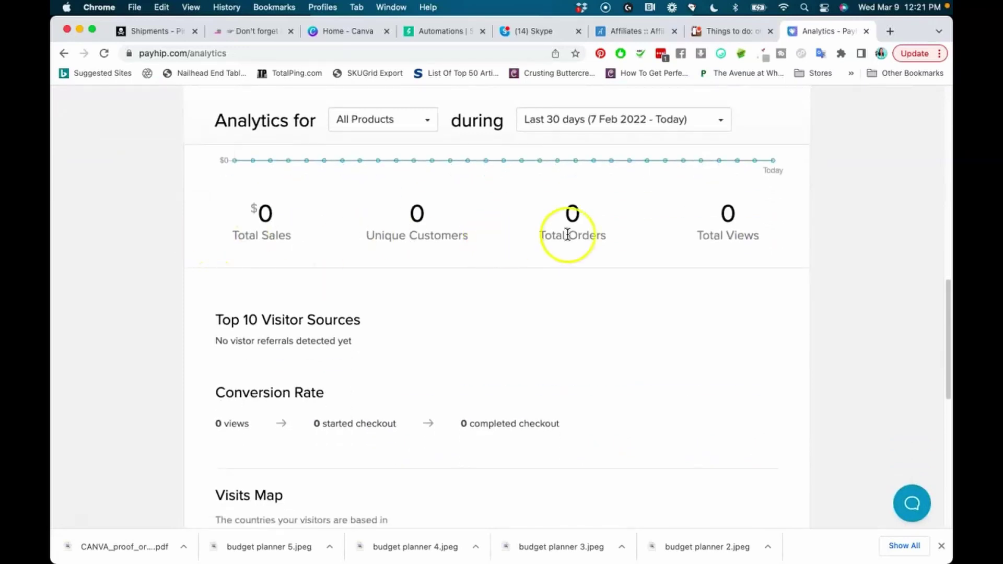
scroll(434, 287, down, 1)
scroll(433, 289, down, 3)
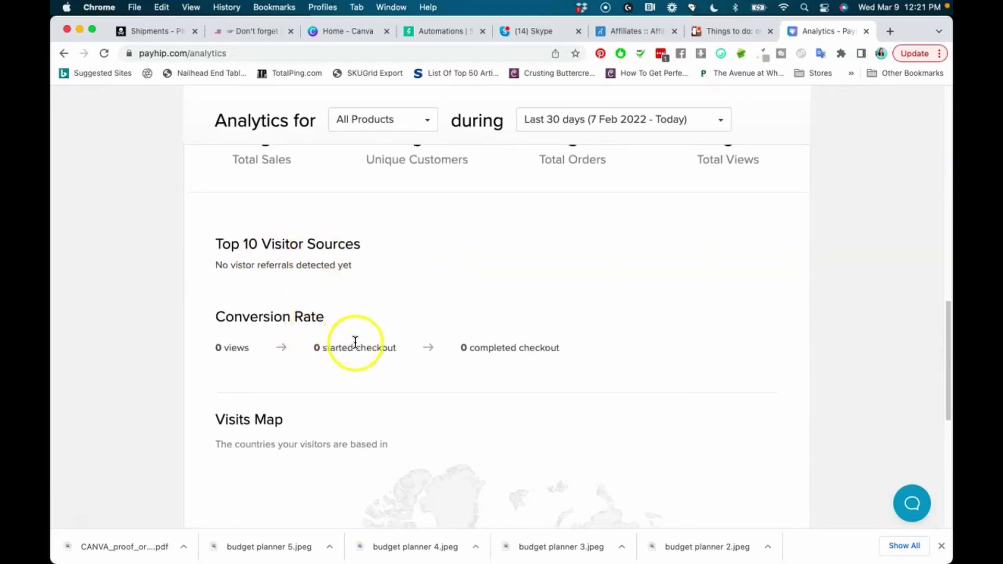
scroll(366, 348, down, 1)
scroll(376, 348, down, 10)
scroll(418, 403, up, 10)
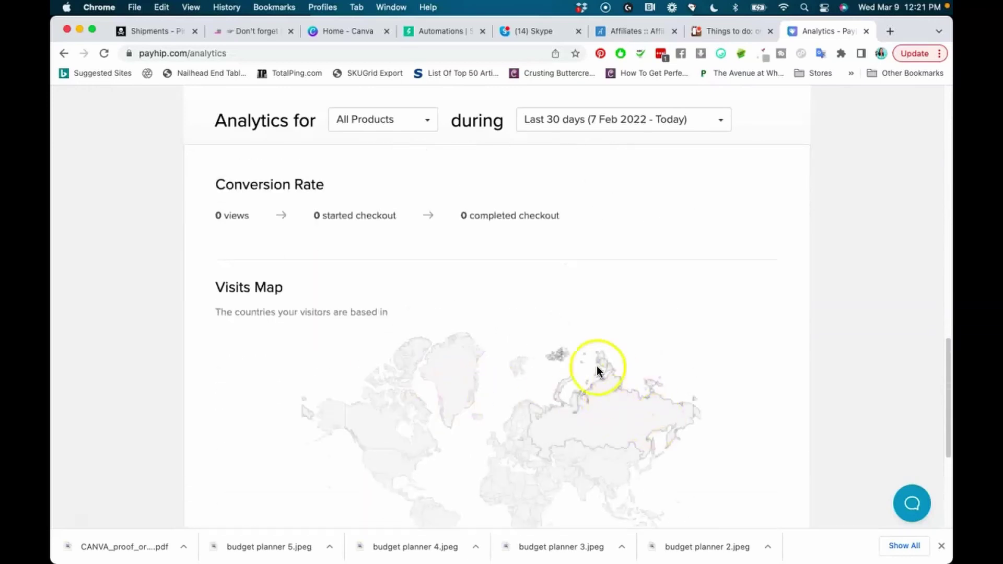
scroll(573, 358, up, 15)
scroll(574, 358, up, 1)
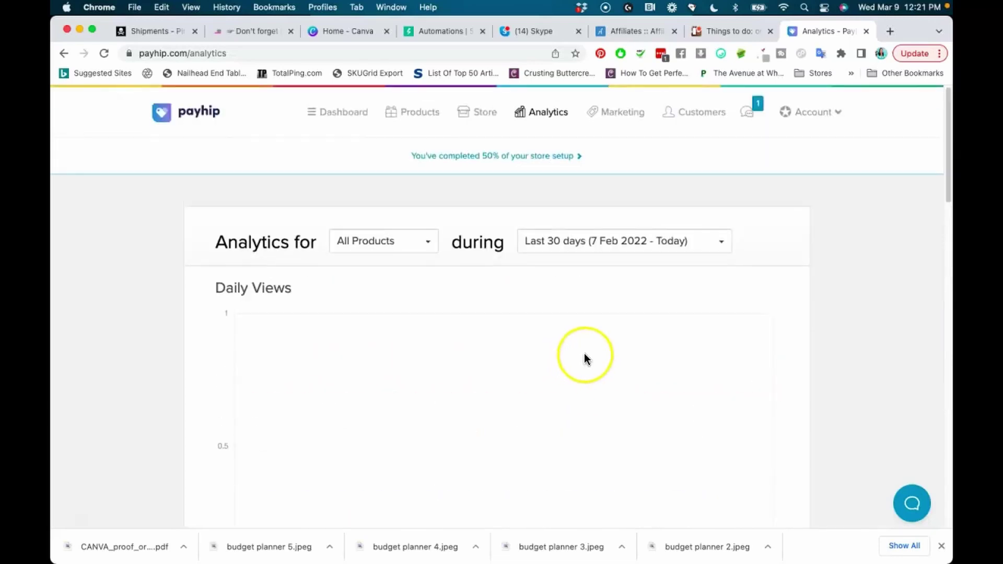
- Review the Marketing page's Social Discounts, Affiliates and Mailing Lists sections
click(610, 116)
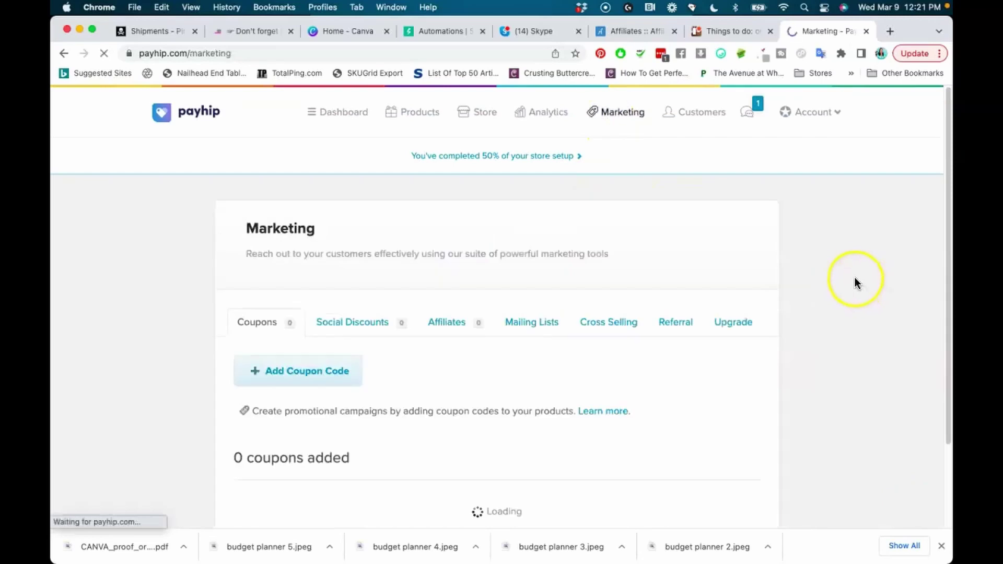
scroll(852, 277, down, 3)
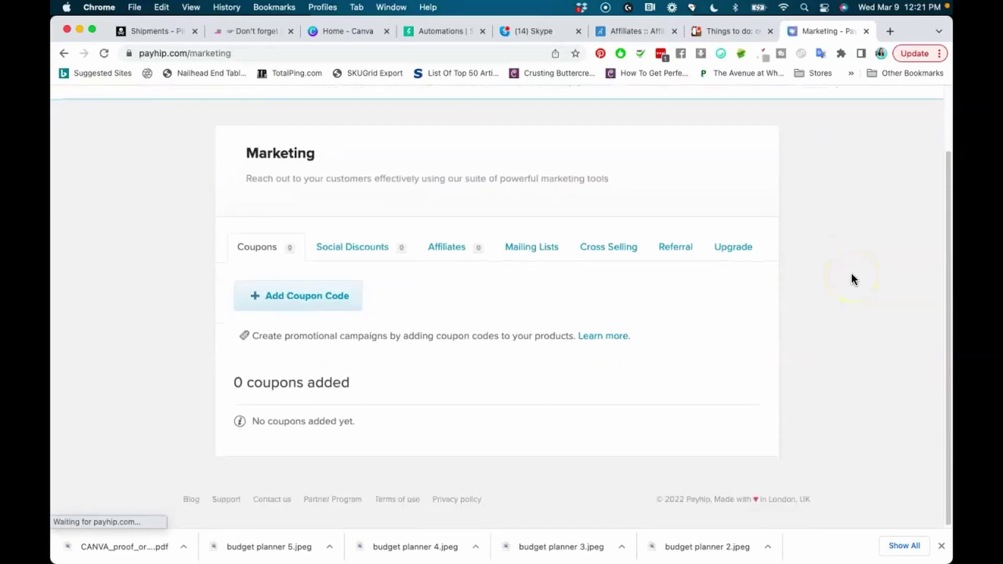
click(343, 308)
click(366, 250)
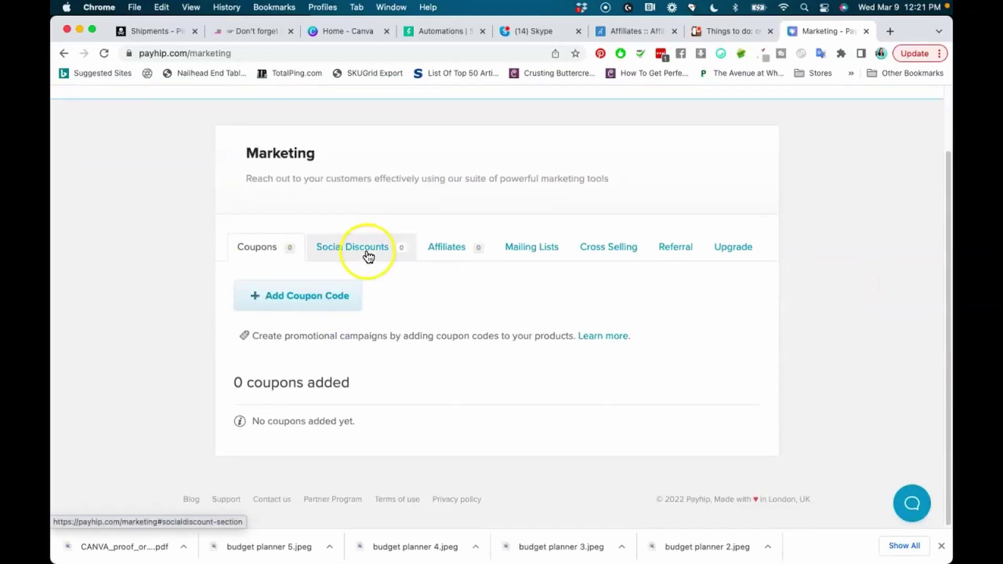
click(324, 311)
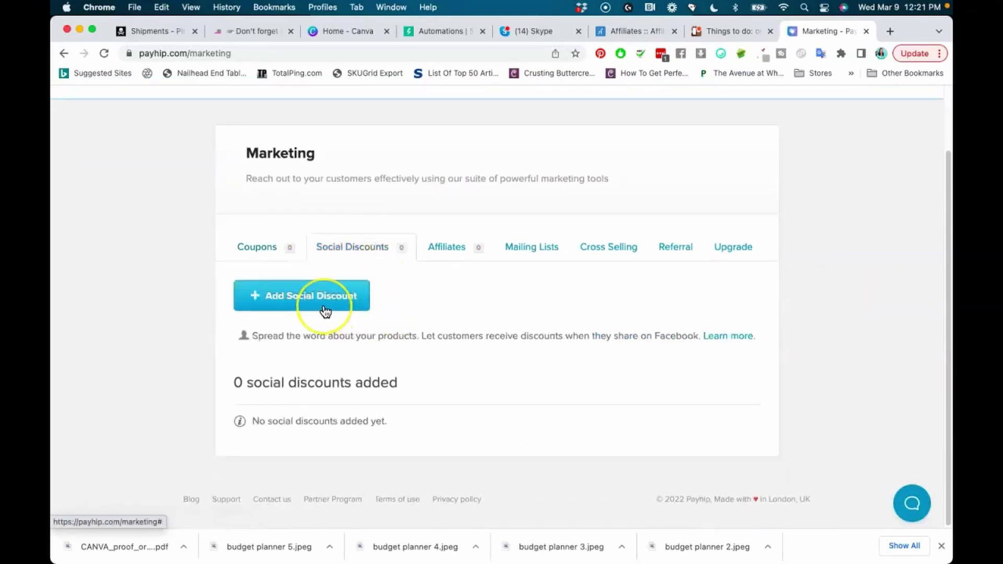
click(466, 256)
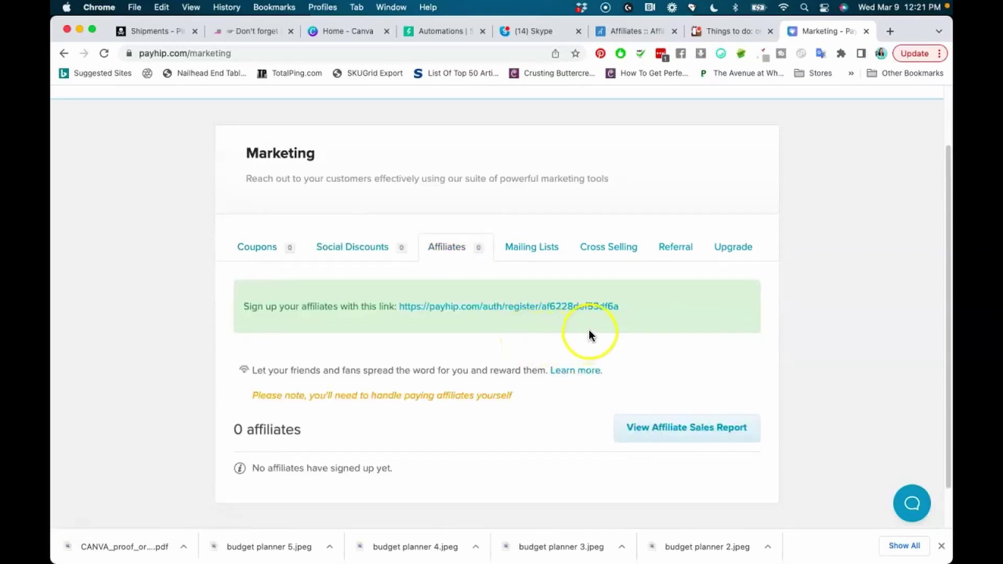
click(531, 248)
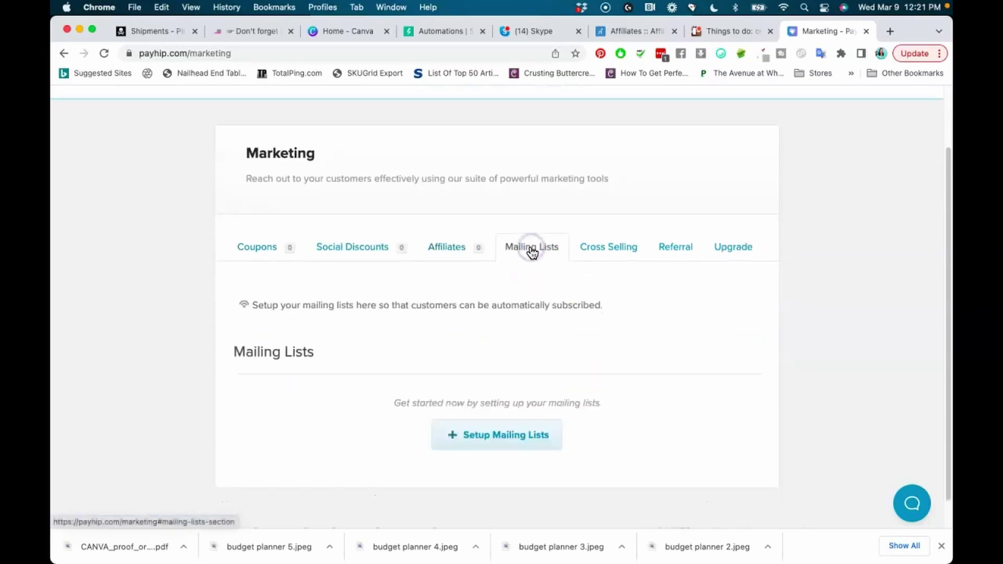
click(474, 442)
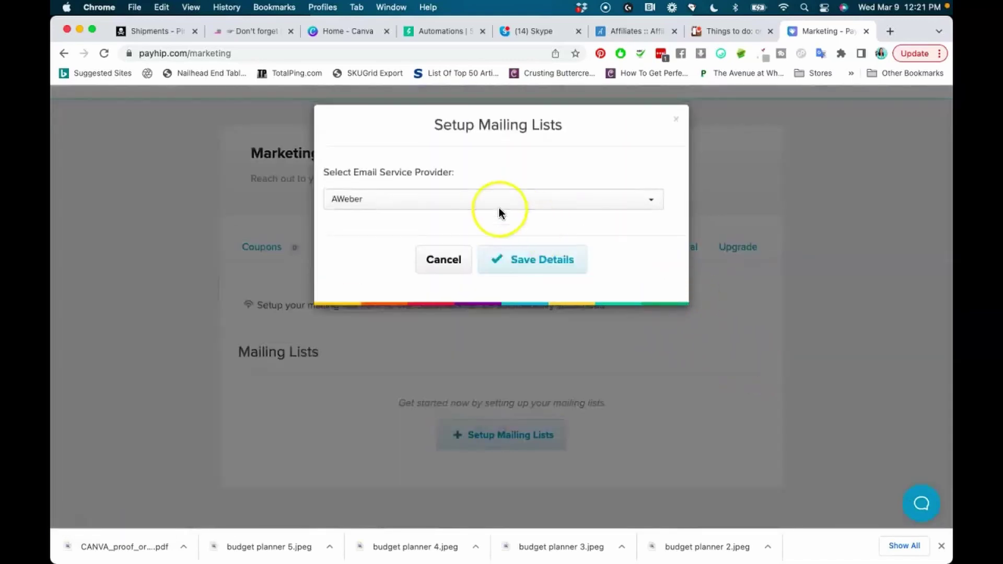
click(499, 209)
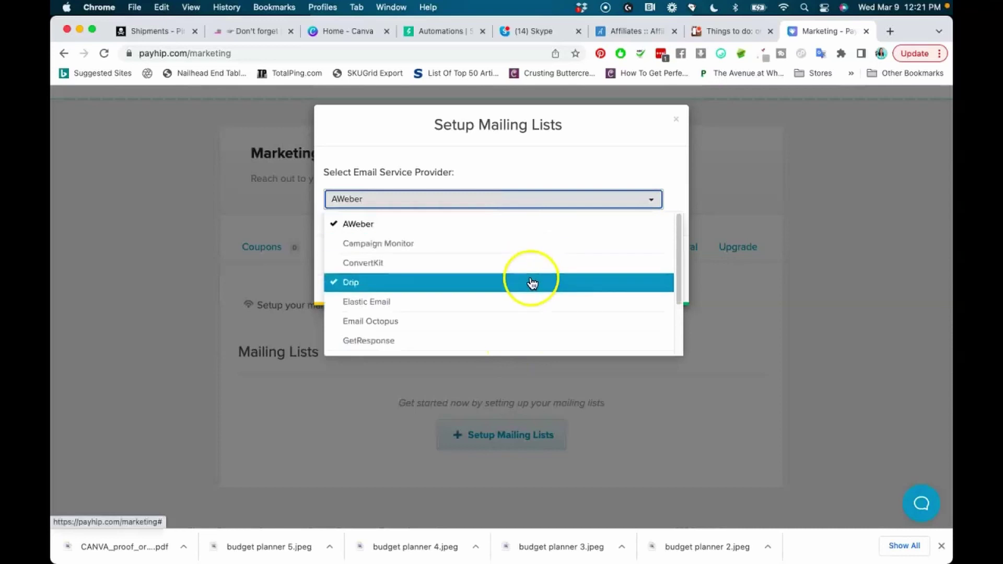
scroll(532, 294, down, 3)
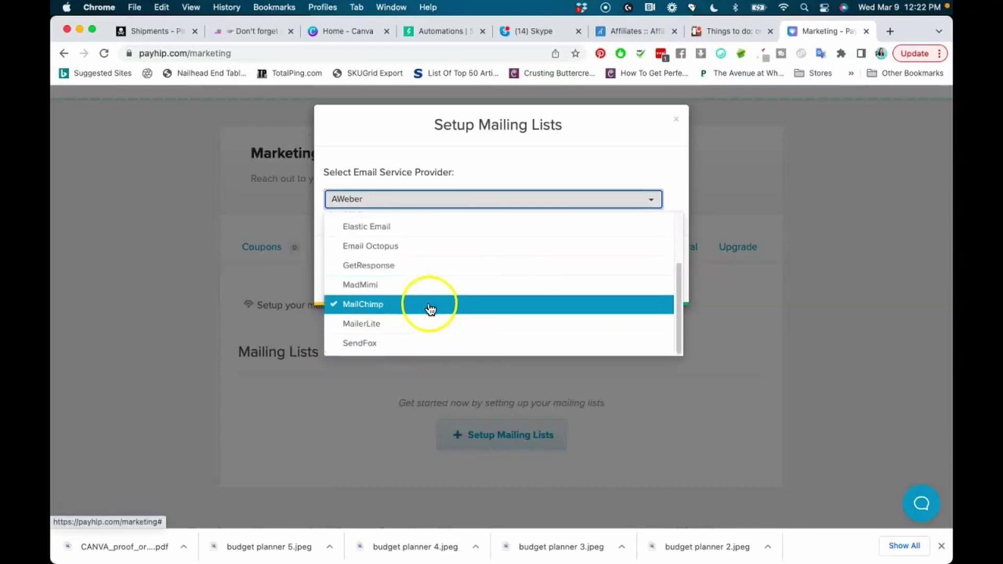
scroll(429, 308, up, 3)
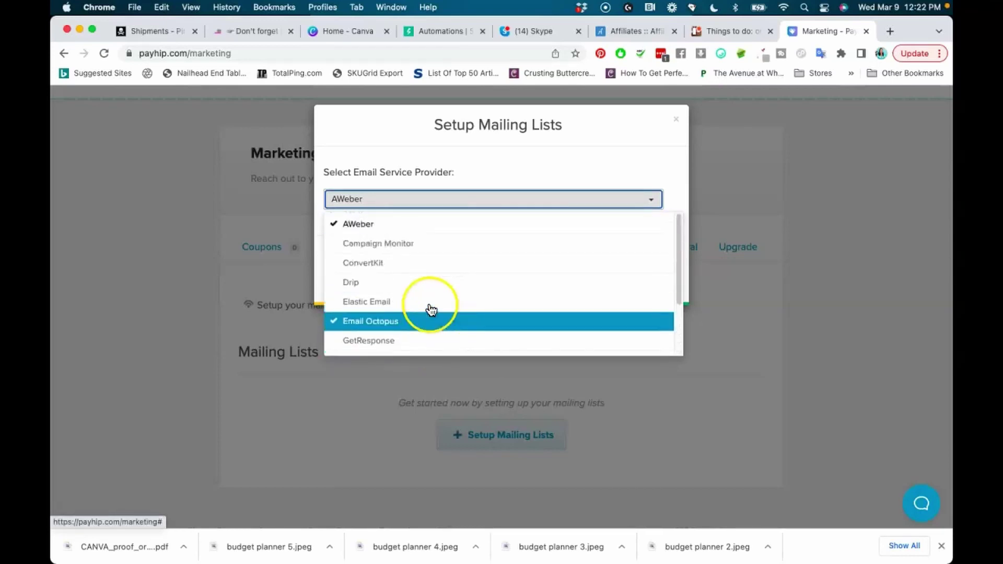
click(451, 263)
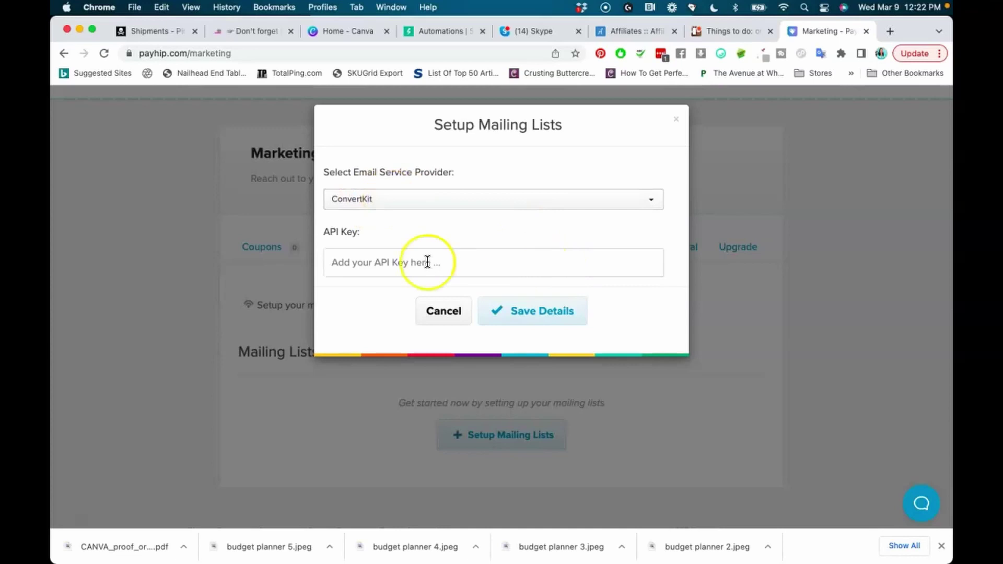
click(407, 263)
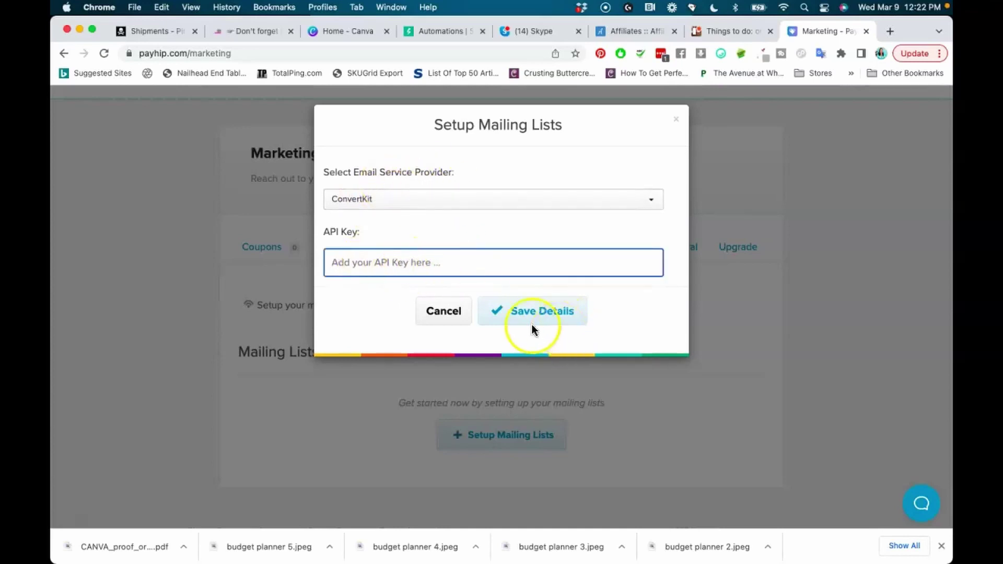
click(442, 320)
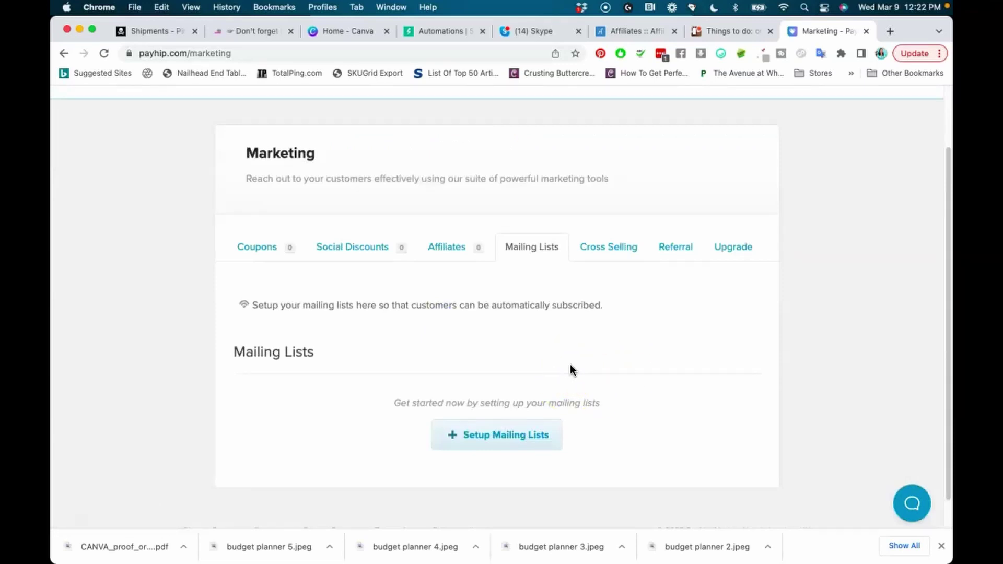
- Check the Cross Selling section, then view the empty Referral section
click(615, 250)
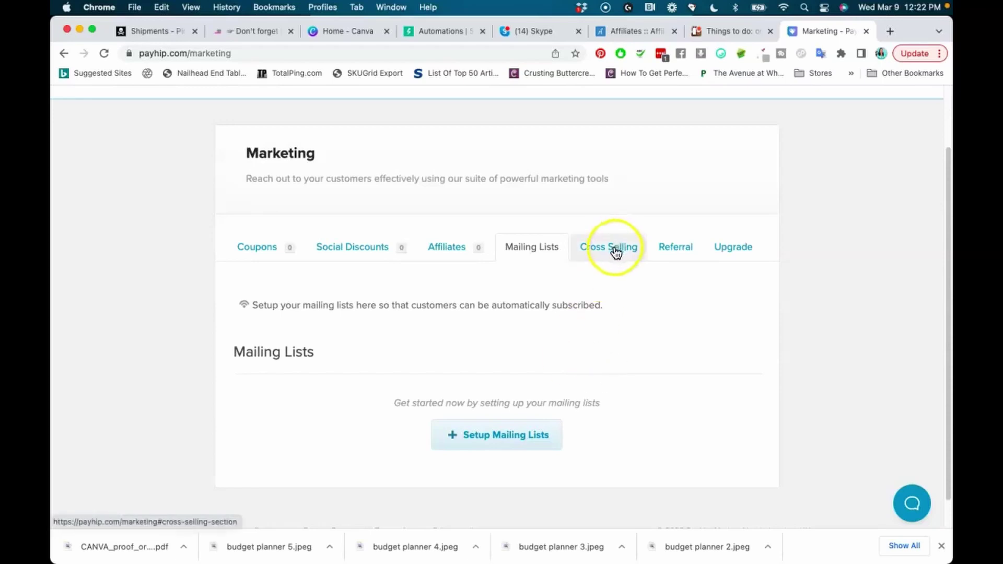
click(631, 259)
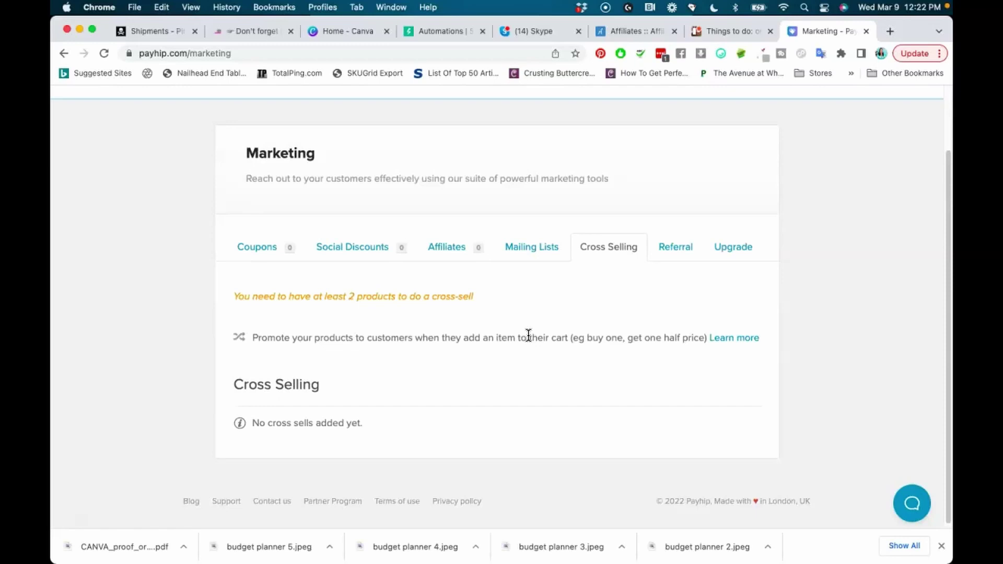
click(681, 247)
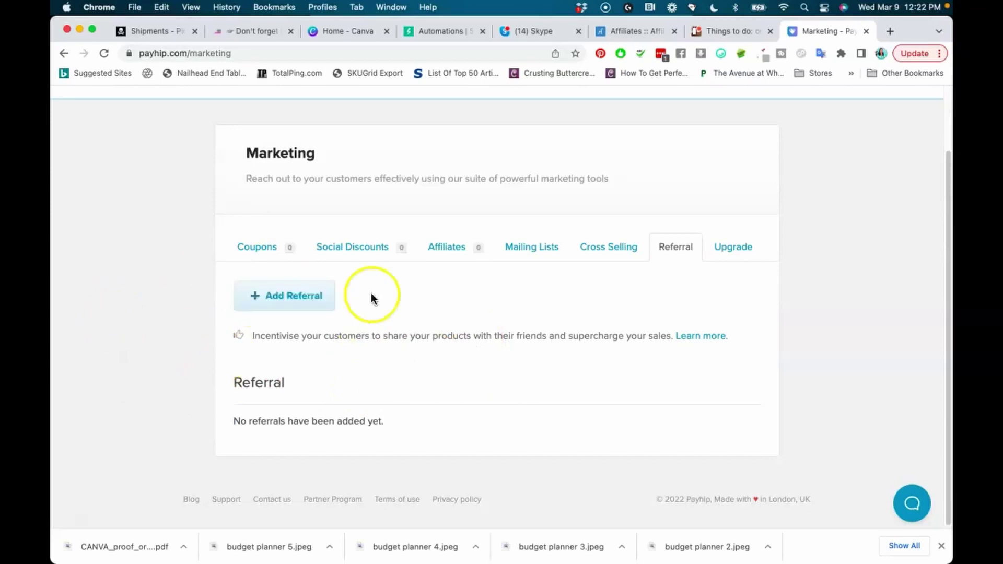
scroll(412, 319, up, 3)
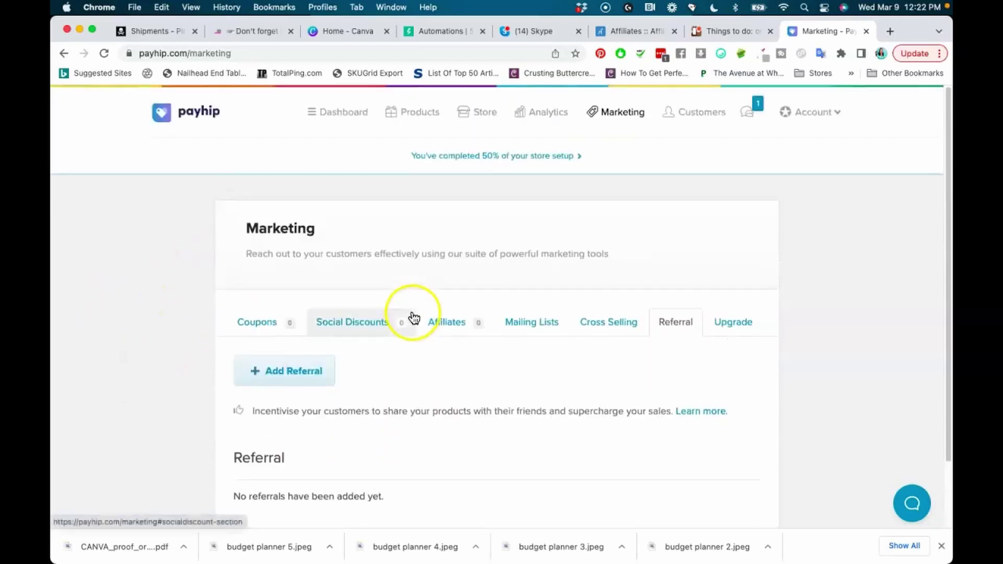